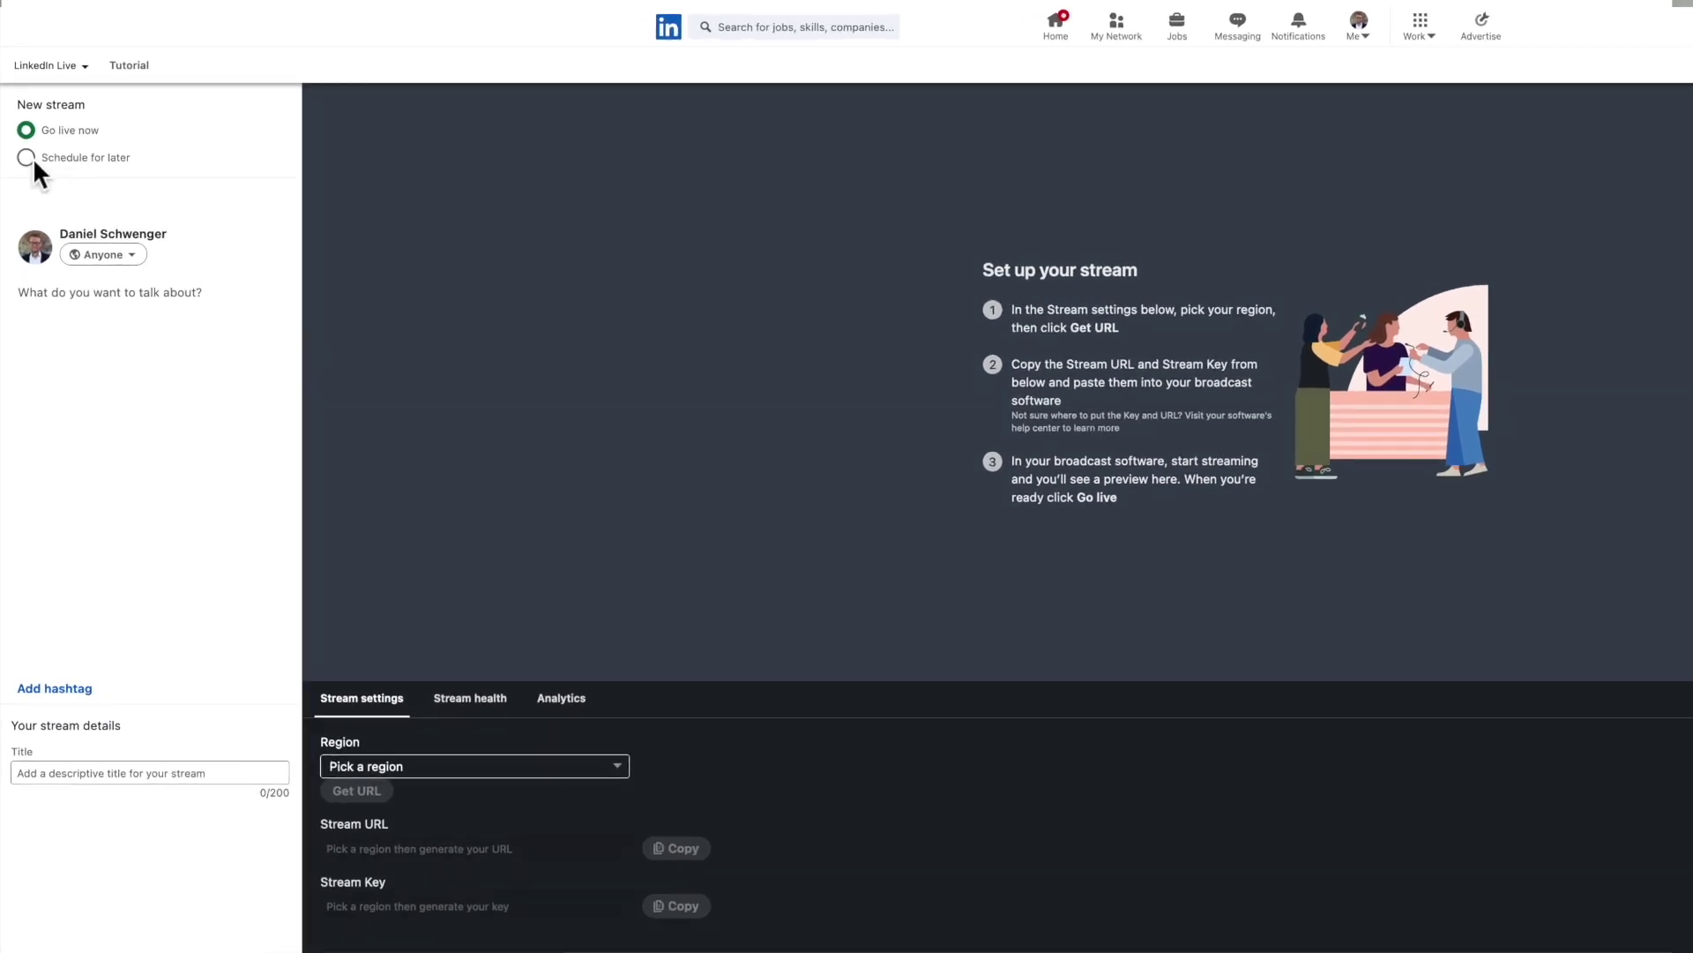
Schedule the stream for later with a start time of 06:00 PM.
{"action": "left_click", "coordinate": [25, 162]}
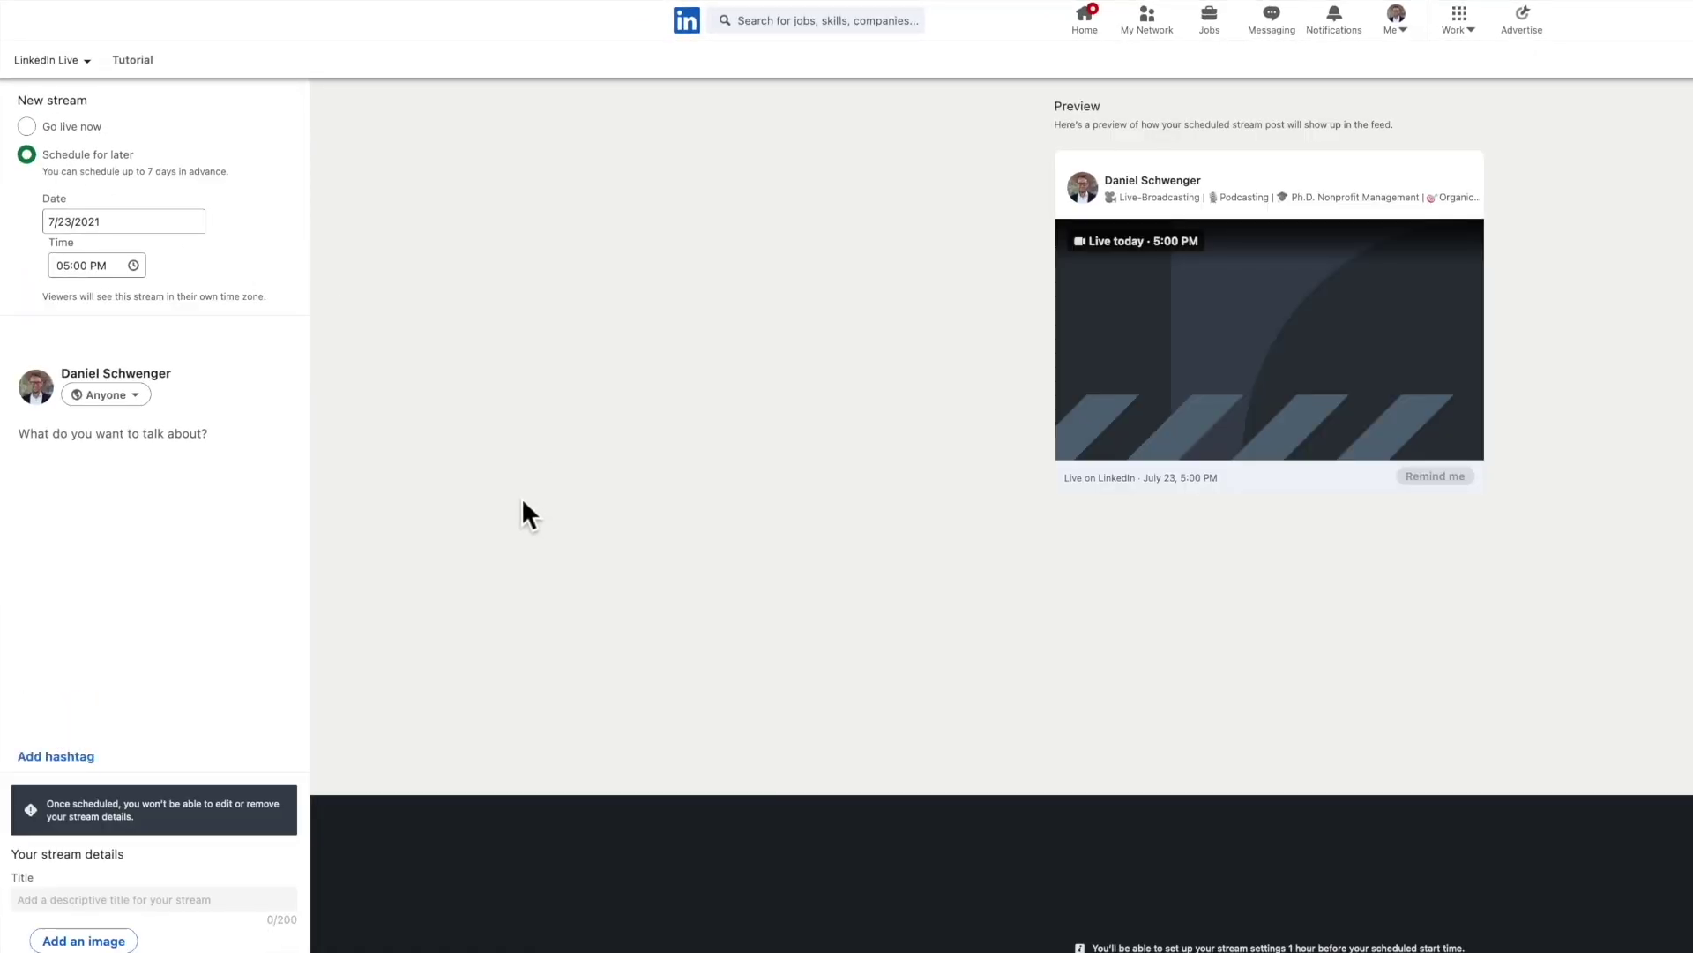
{"action": "left_click", "coordinate": [86, 271]}
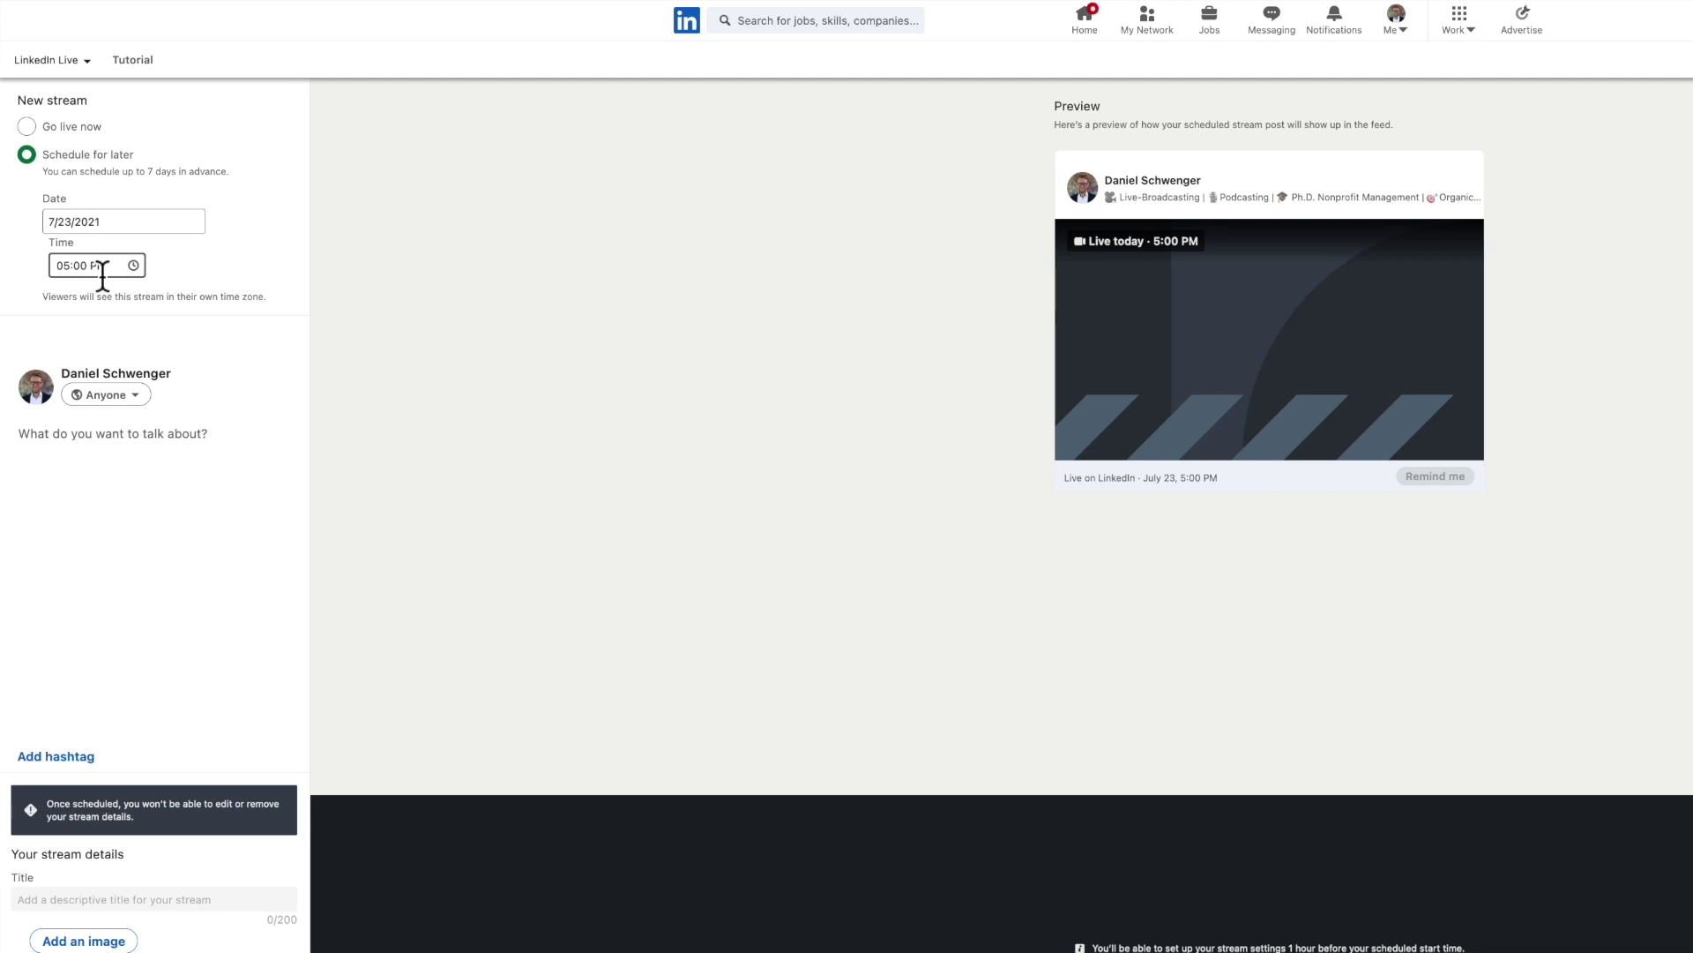
{"action": "left_click", "coordinate": [124, 266]}
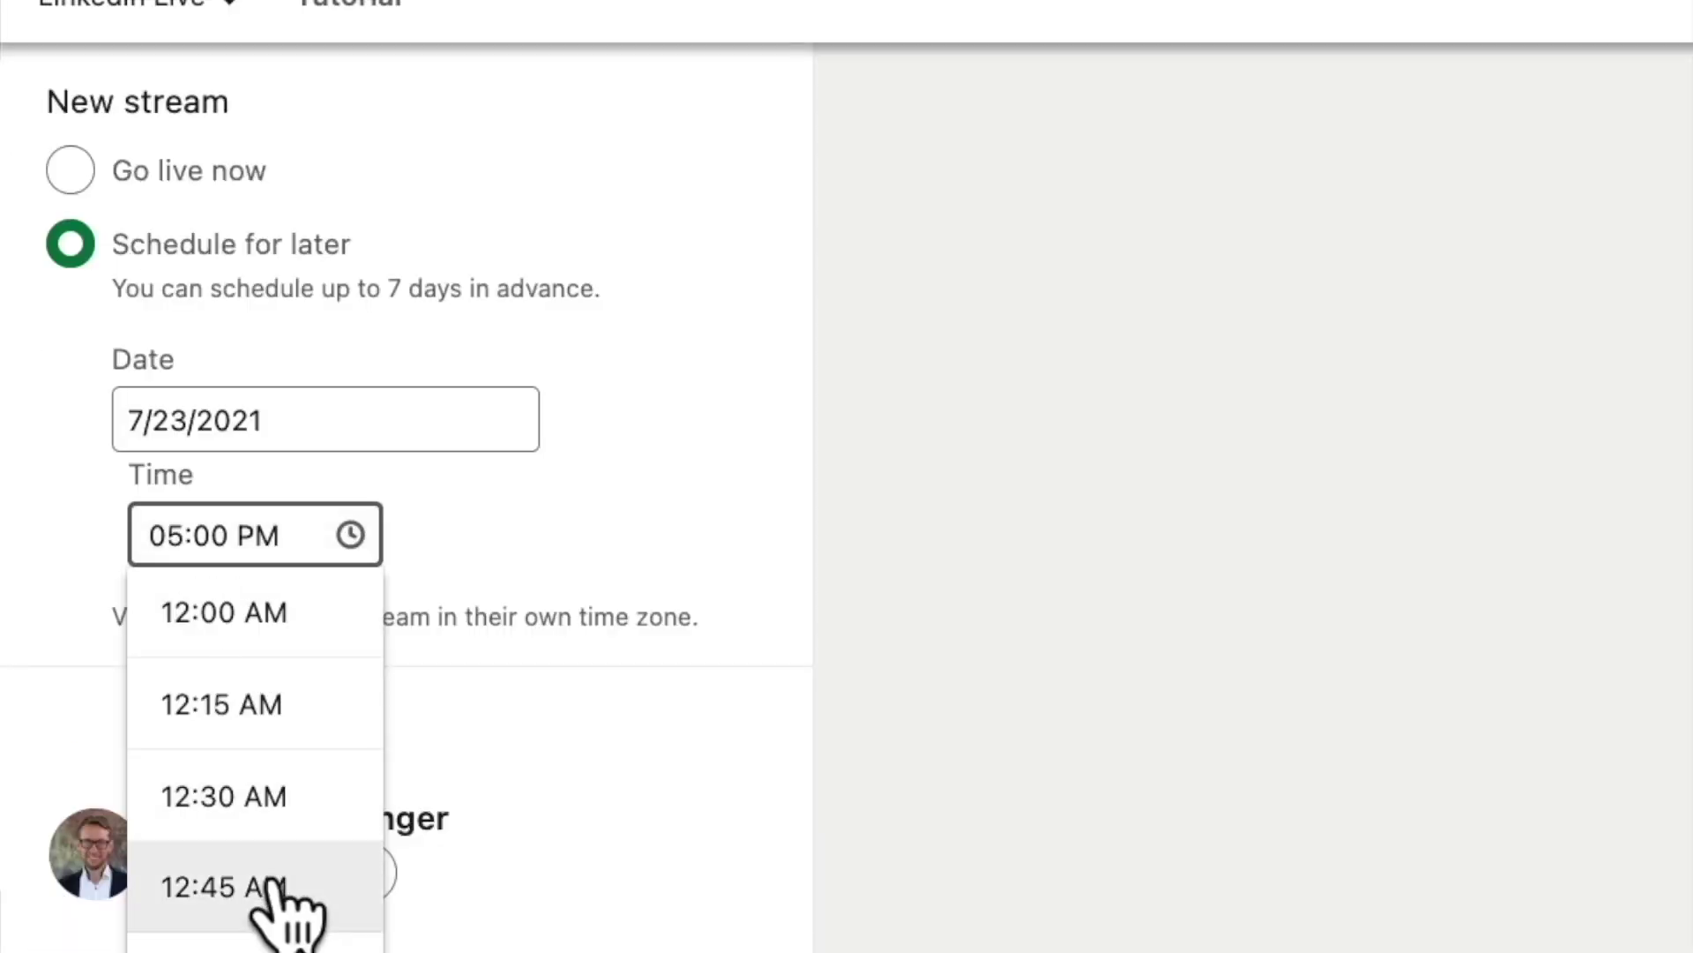
{"action": "left_click", "coordinate": [62, 269]}
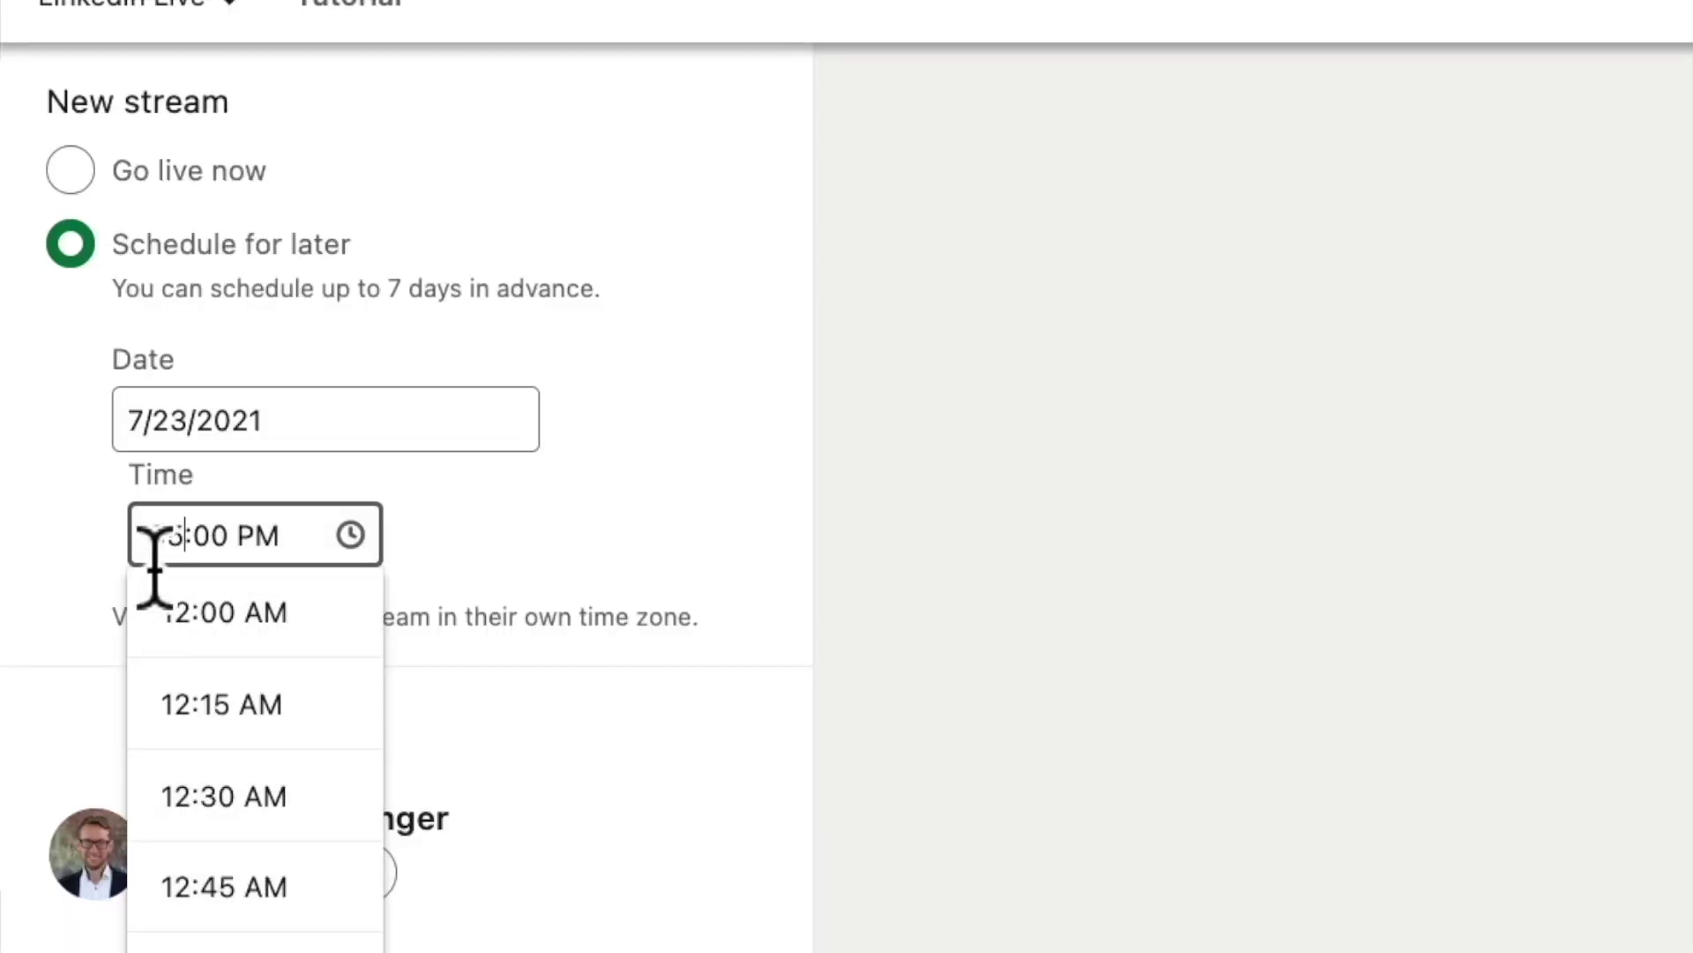
{"action": "key", "text": "BackSpace"}
{"action": "type", "text": "6"}
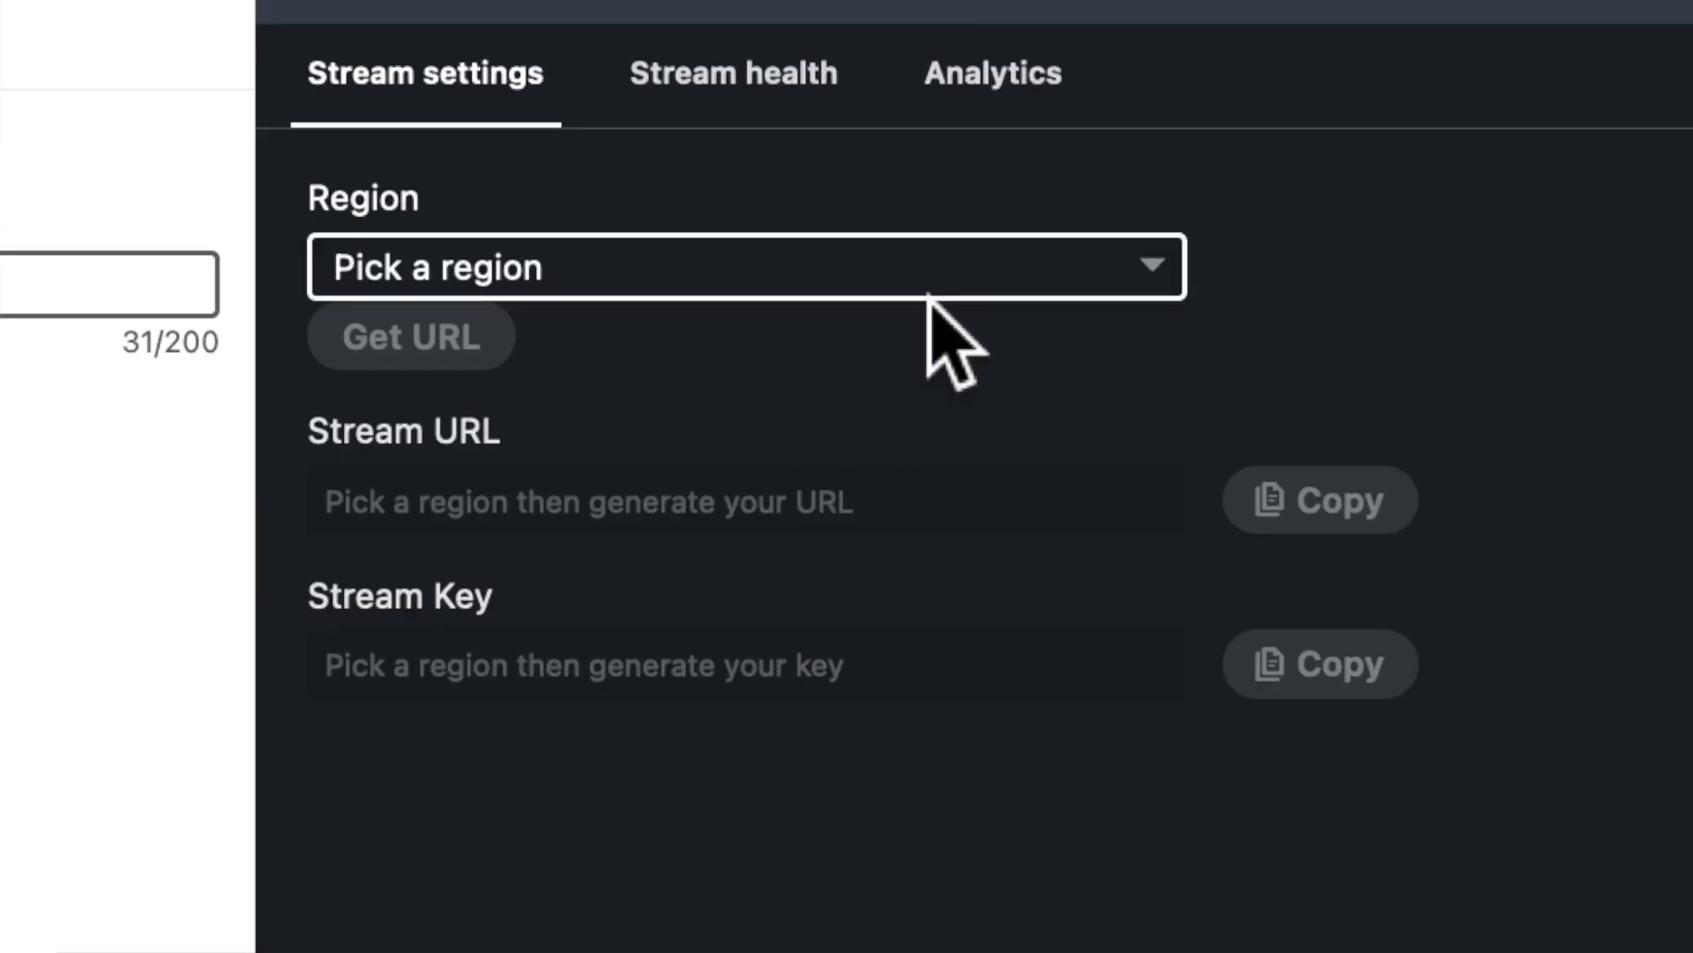
Set the region to Europe, West, generate the stream URL and key, and select the key.
{"action": "left_click", "coordinate": [935, 290]}
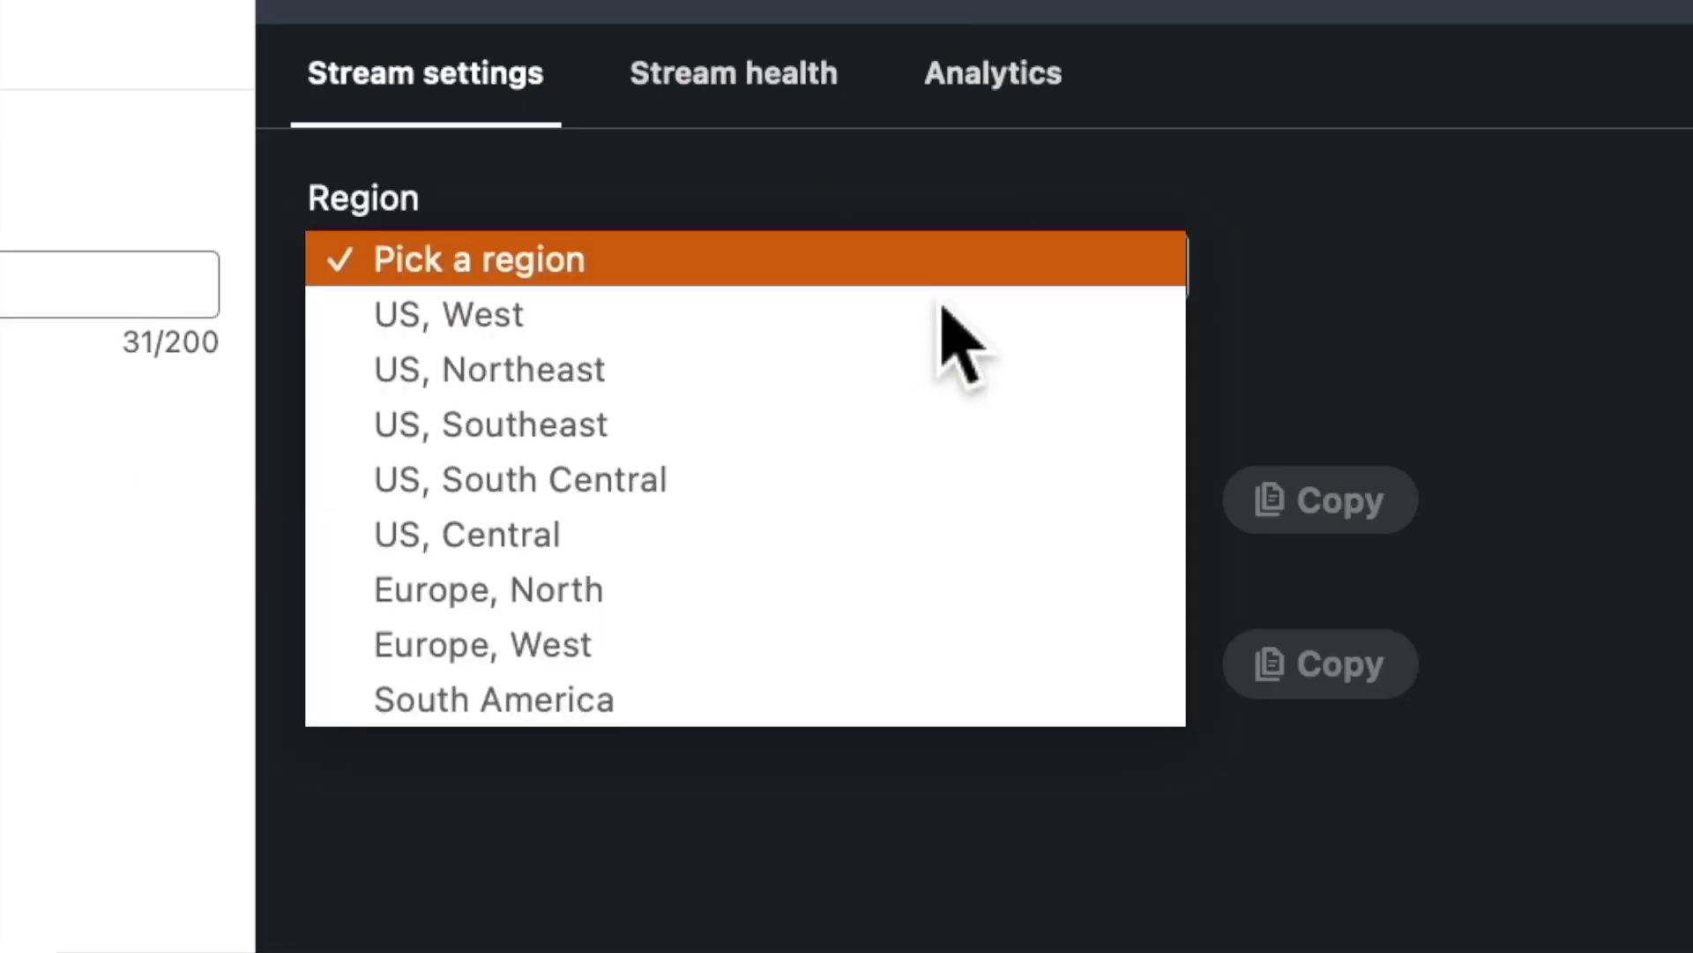
{"action": "left_click", "coordinate": [542, 643]}
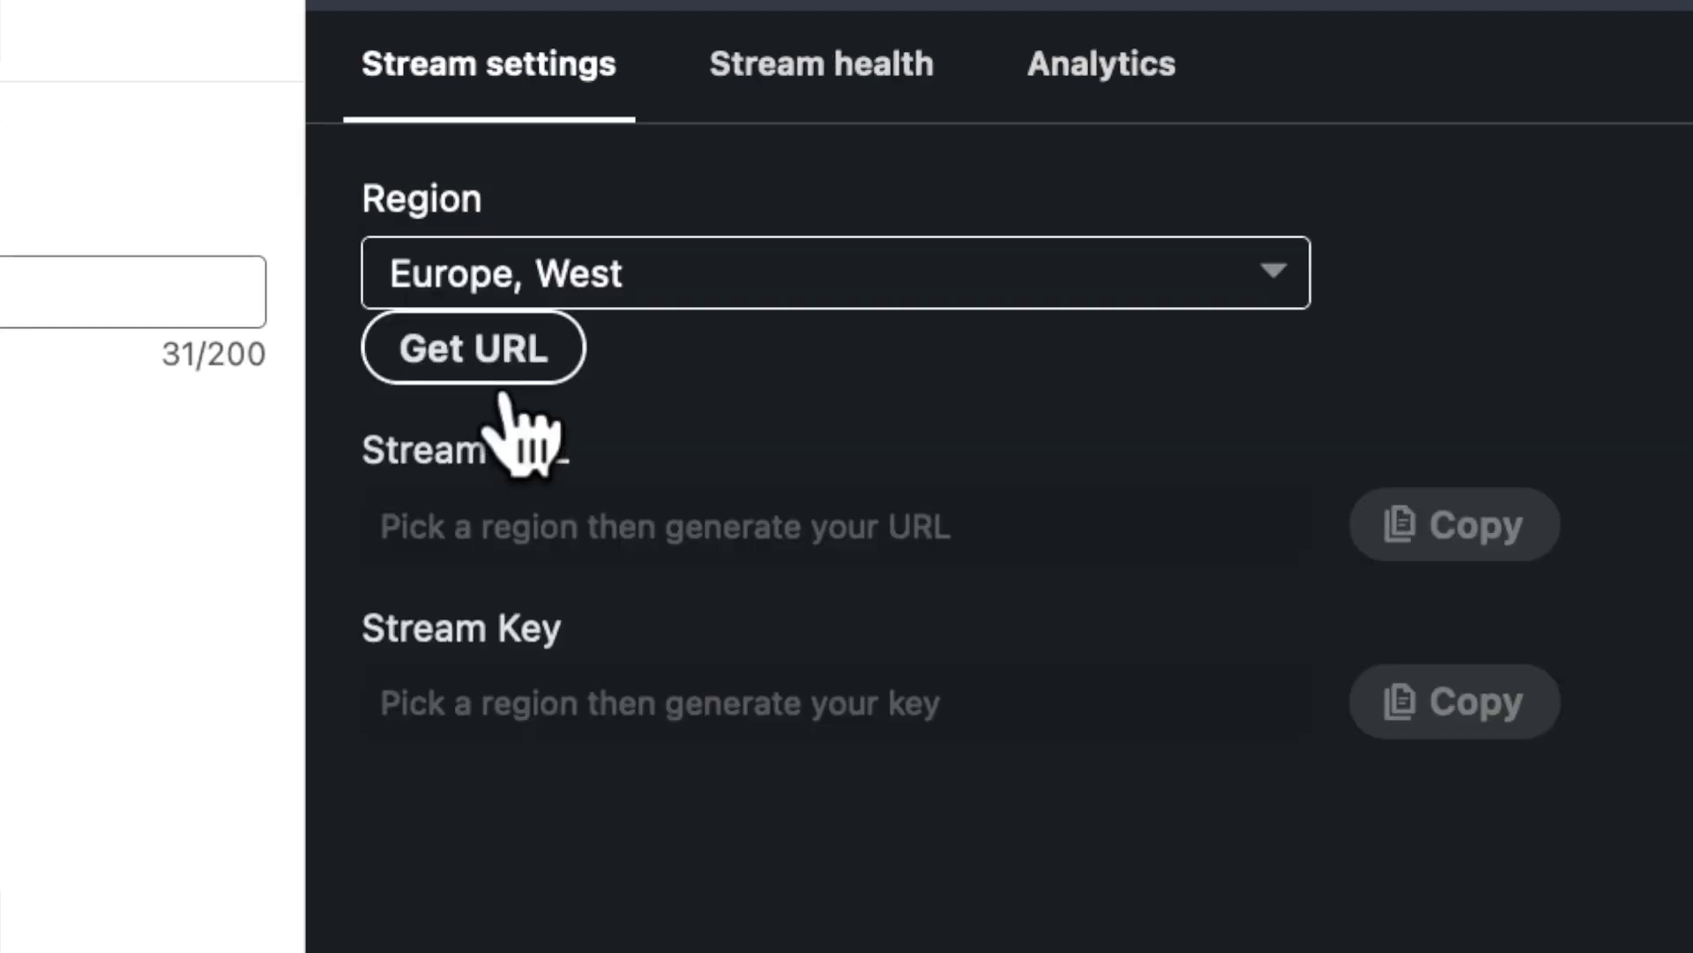
{"action": "left_click", "coordinate": [499, 388]}
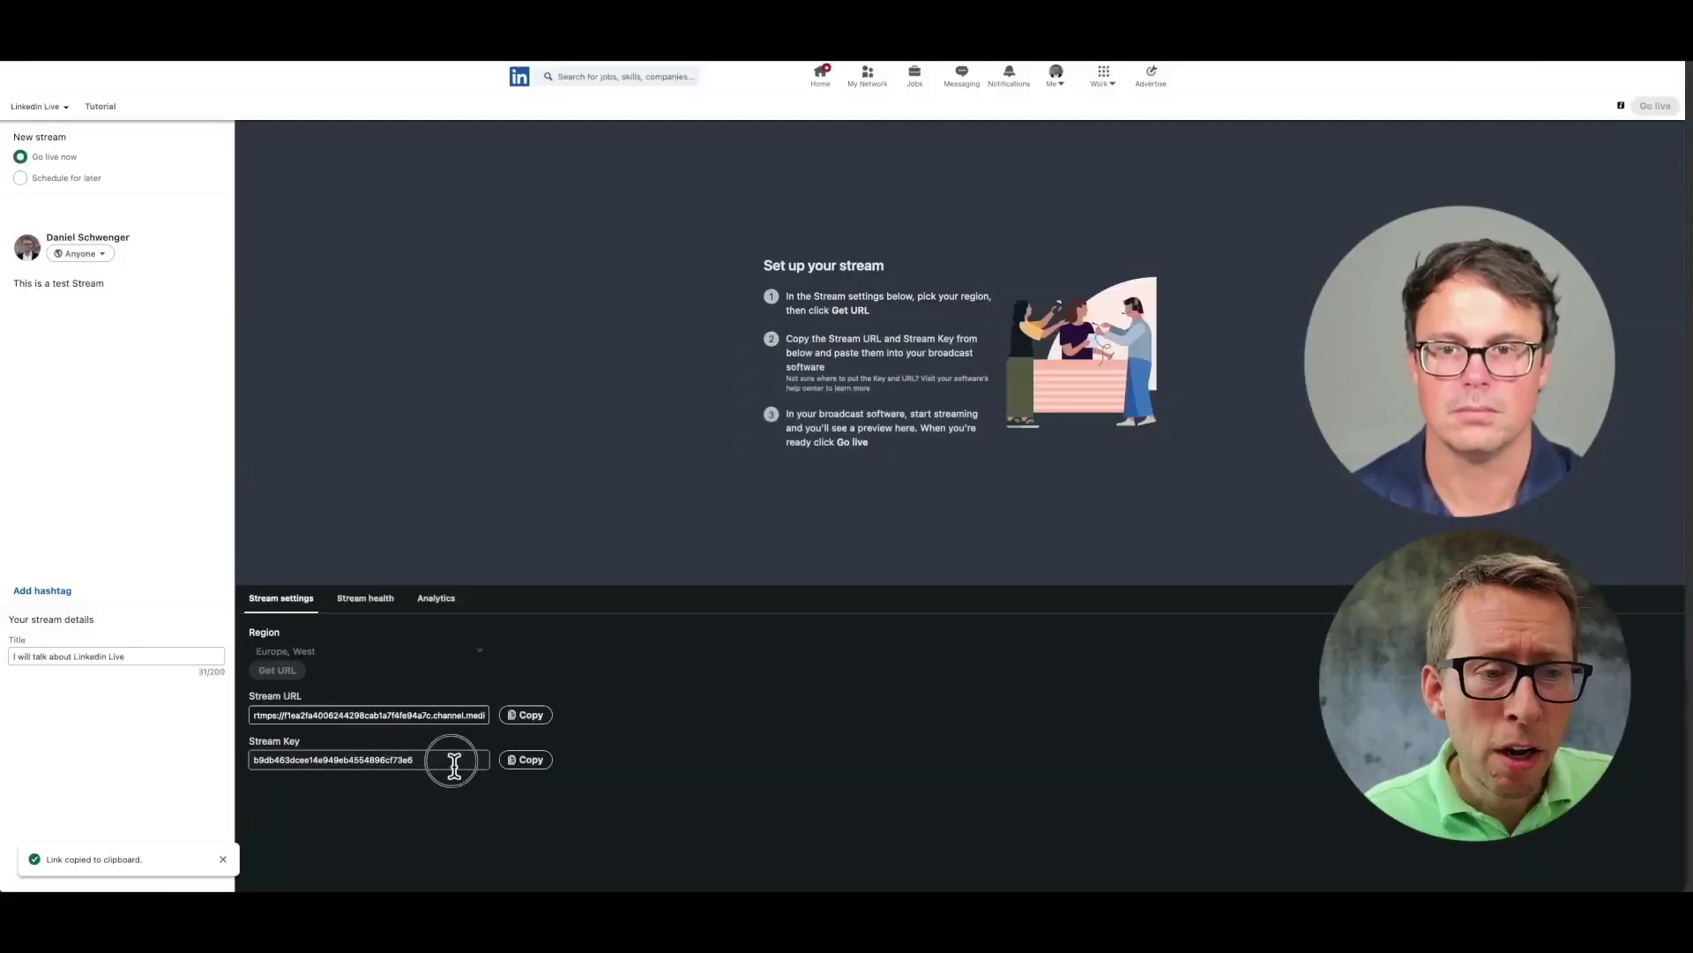
{"action": "double_click", "coordinate": [701, 596]}
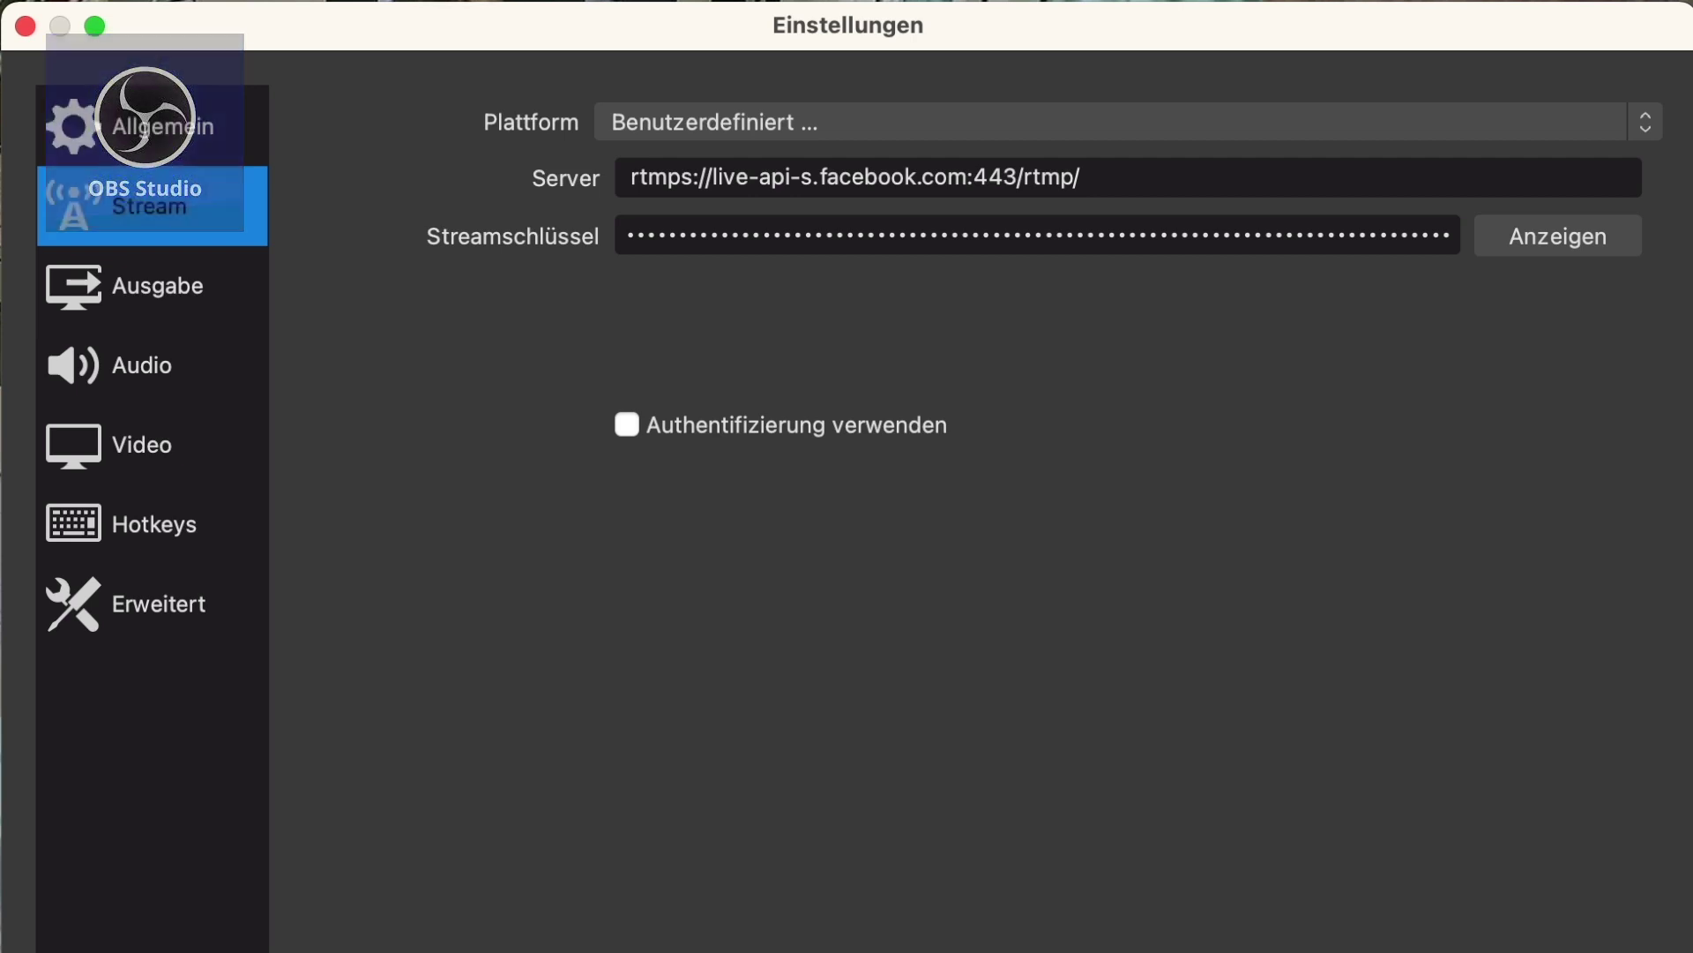
Replace the old Facebook server address in OBS with the LinkedIn stream URL.
{"action": "triple_click", "coordinate": [960, 202]}
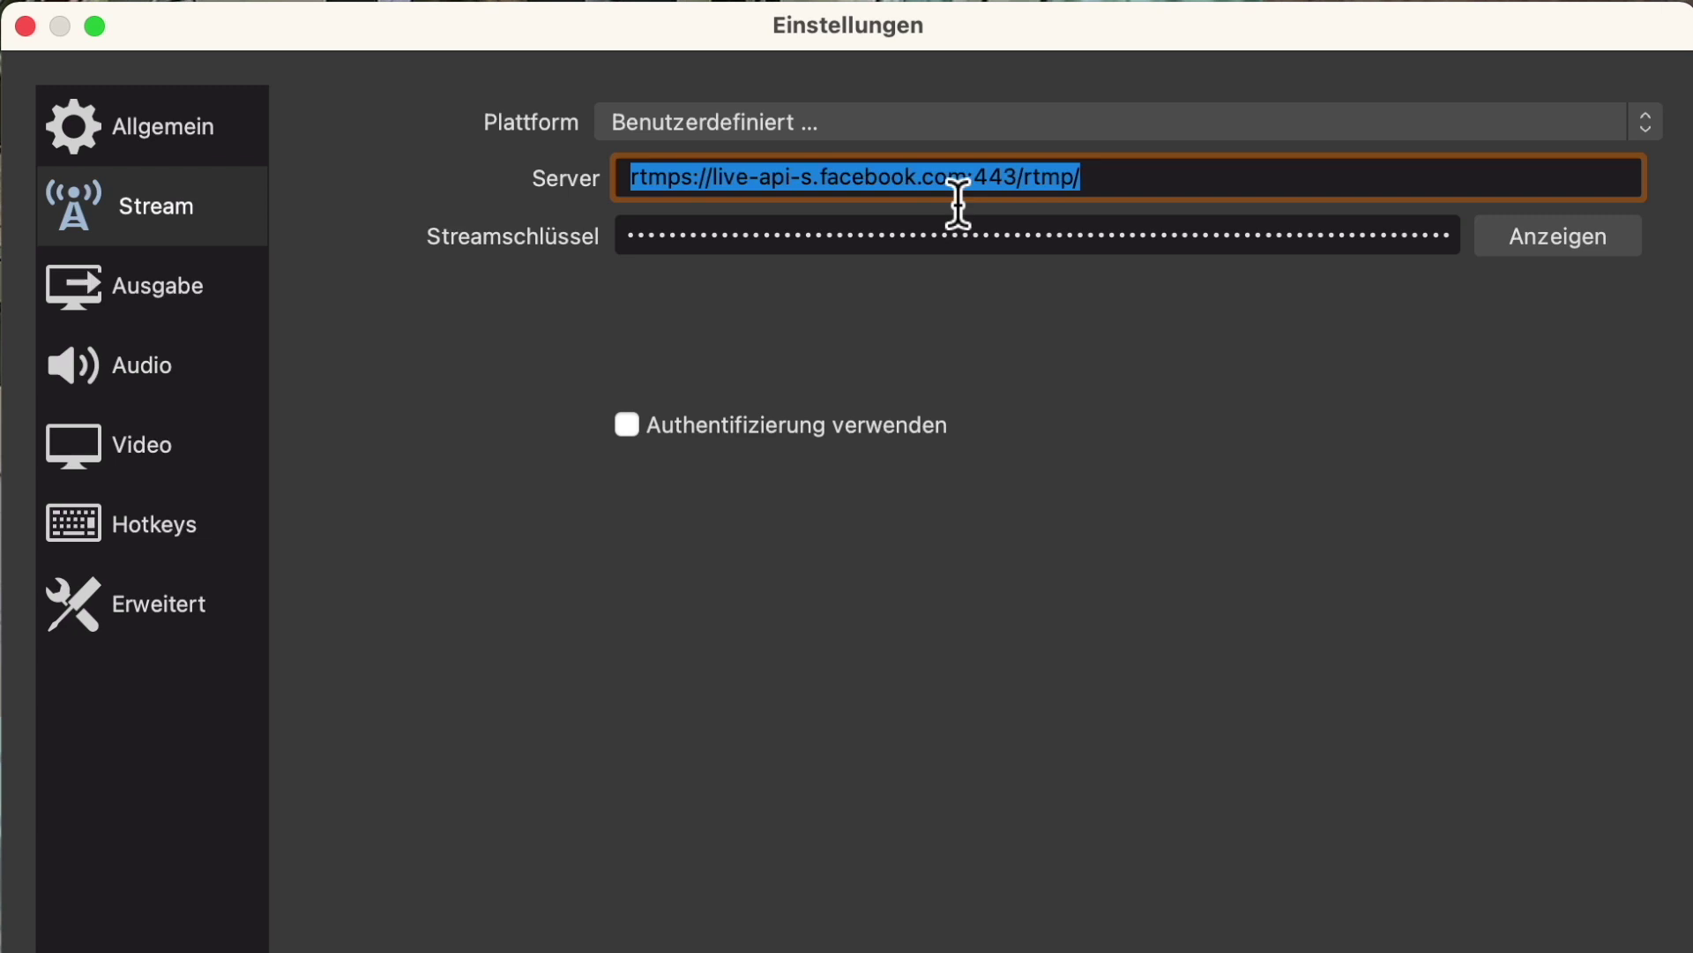
{"action": "key", "text": "super+v"}
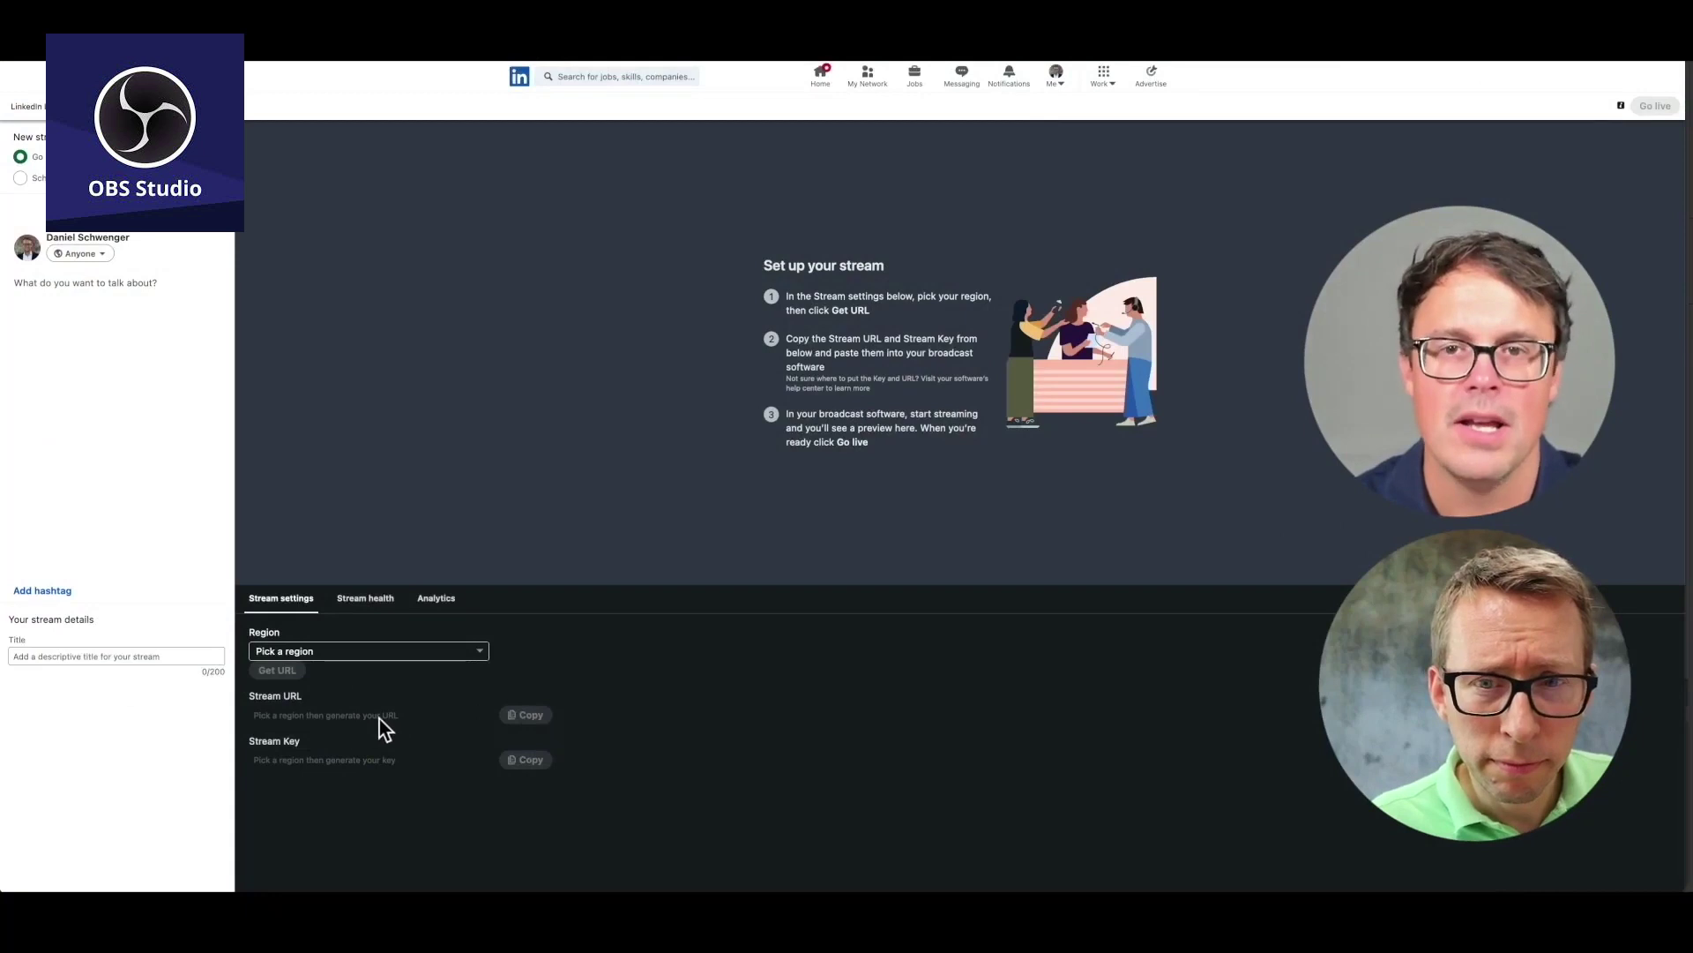
Enter post text starting 'This' and the title 'I will talk about Linkedin Live'.
{"action": "left_click", "coordinate": [91, 289]}
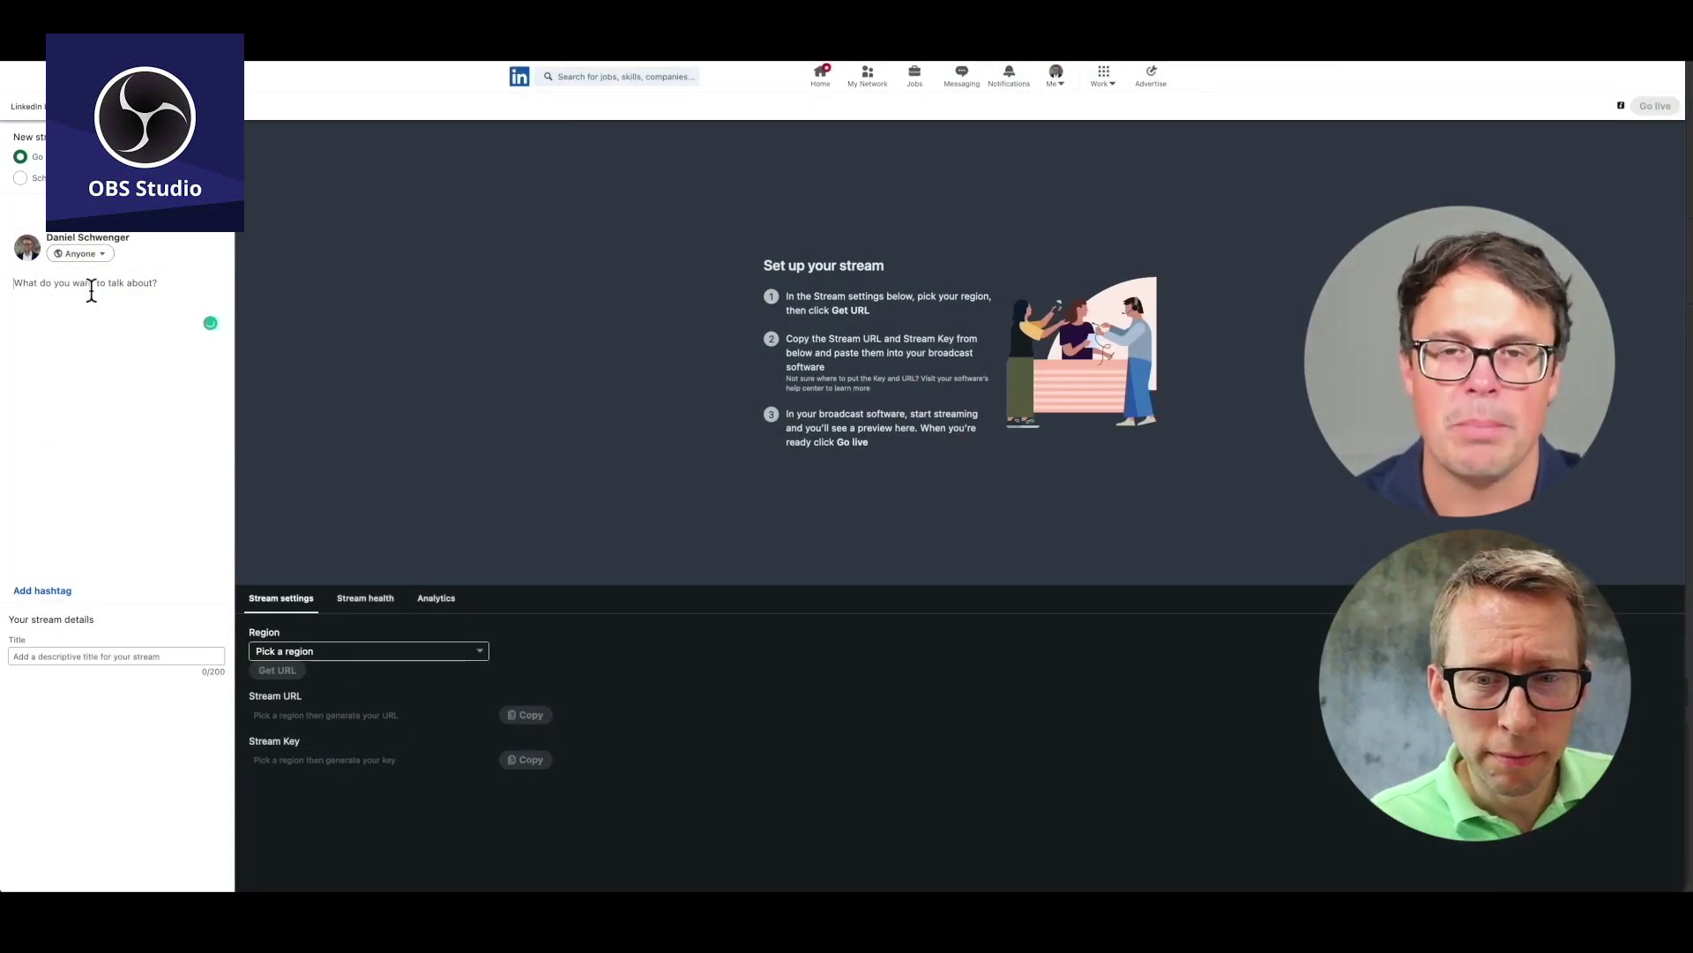
{"action": "type", "text": "This is a test Stream"}
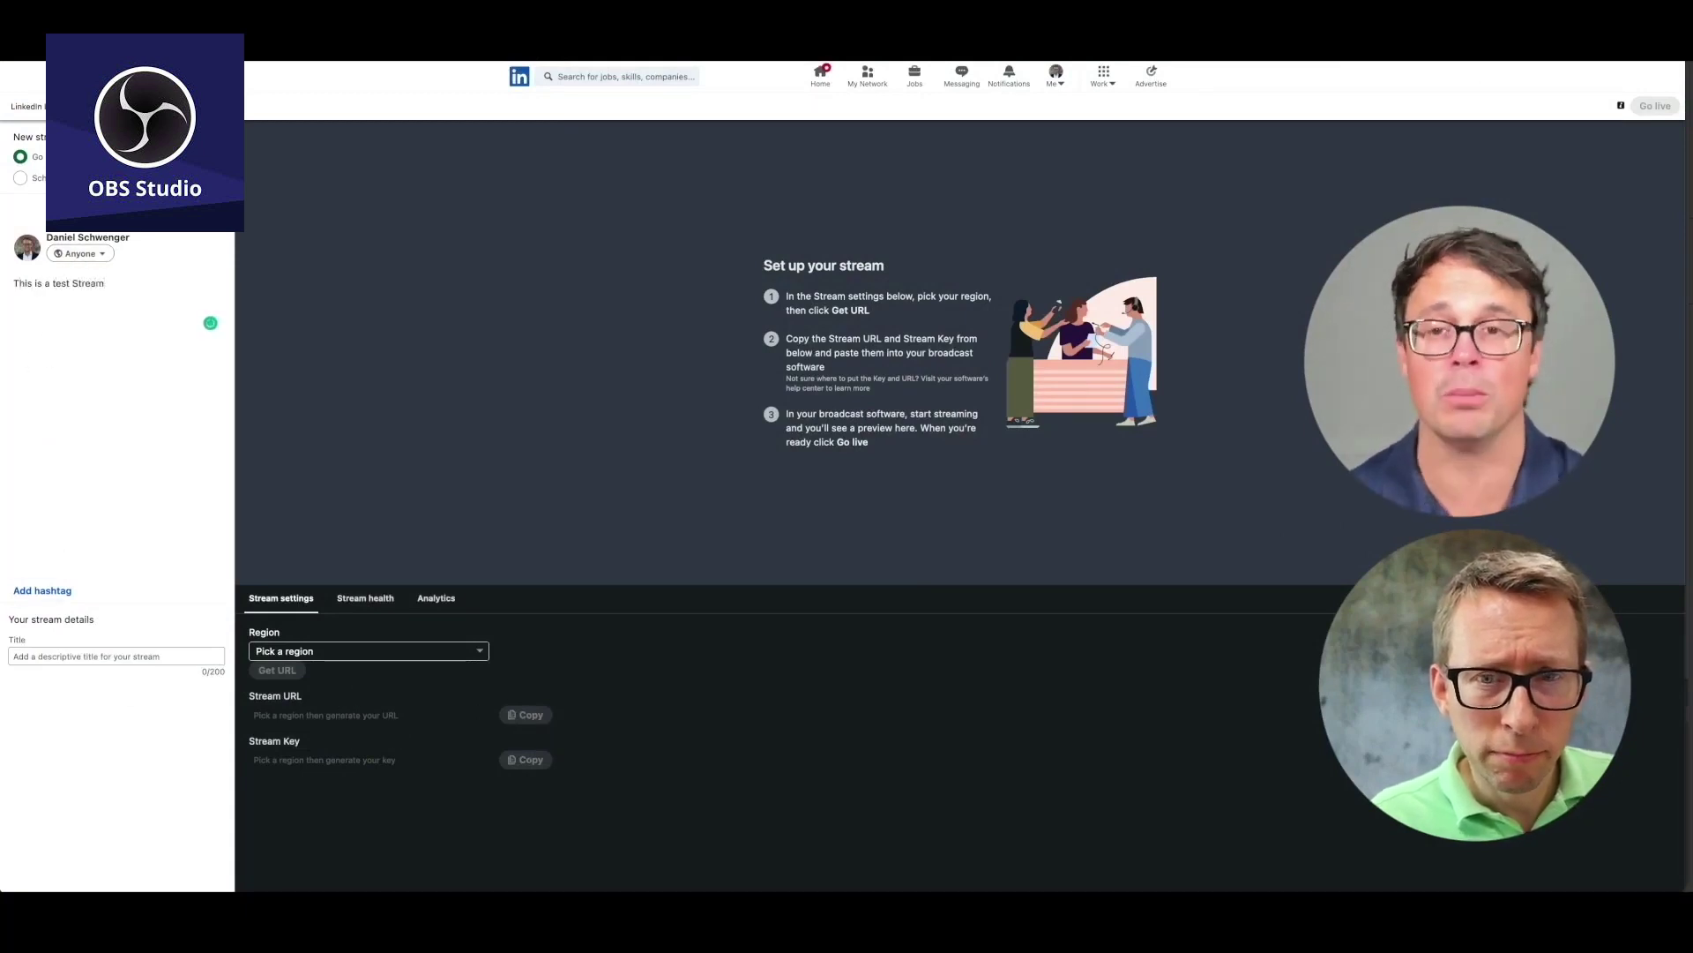
{"action": "key", "text": "Tab"}
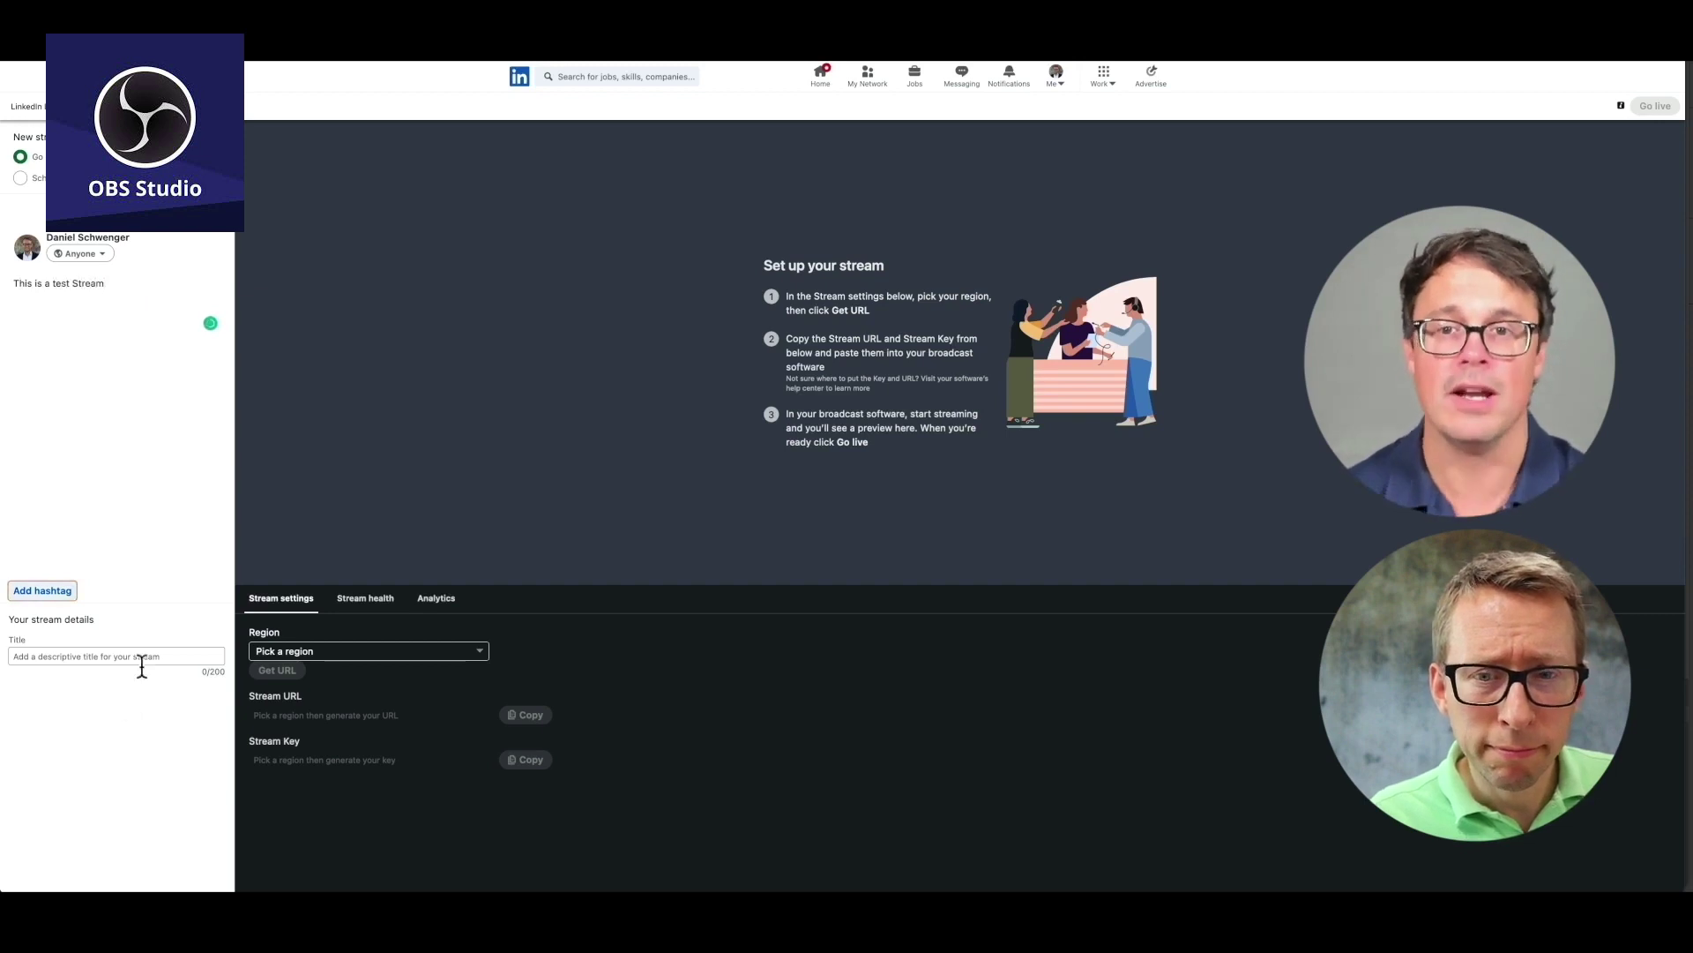
{"action": "left_click", "coordinate": [142, 657]}
{"action": "type", "text": "I will talk about Linkedin Live"}
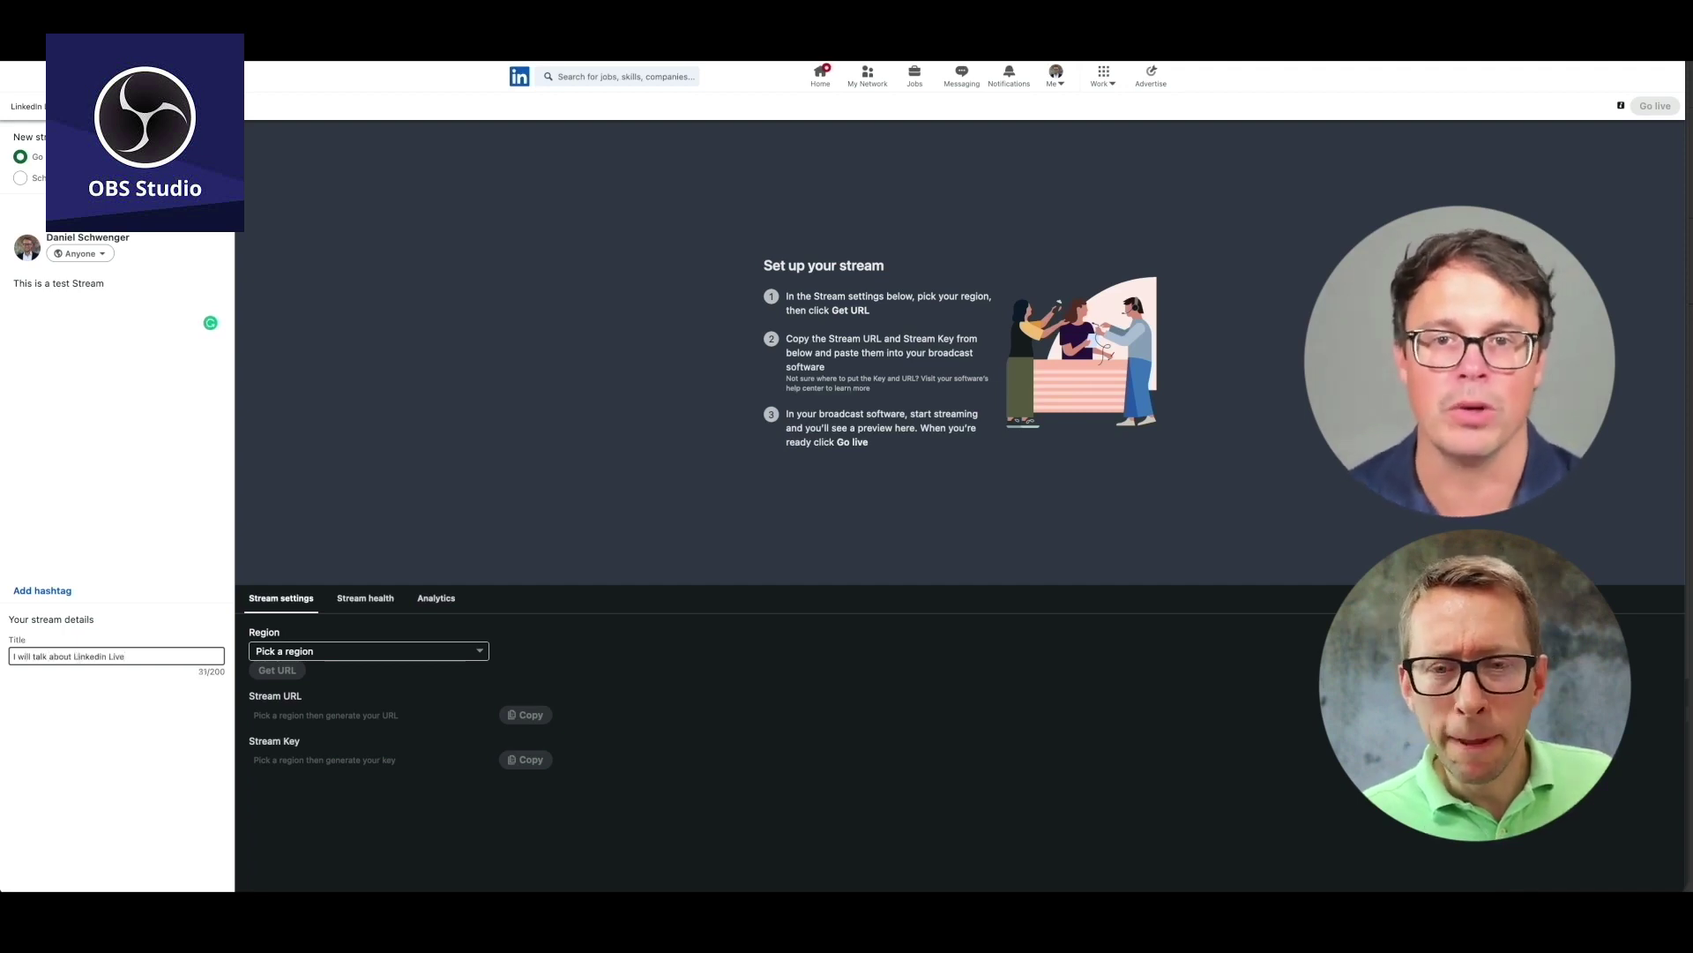
Choose Europe, West as region, generate the URL and key, and select the key.
{"action": "left_click", "coordinate": [420, 656]}
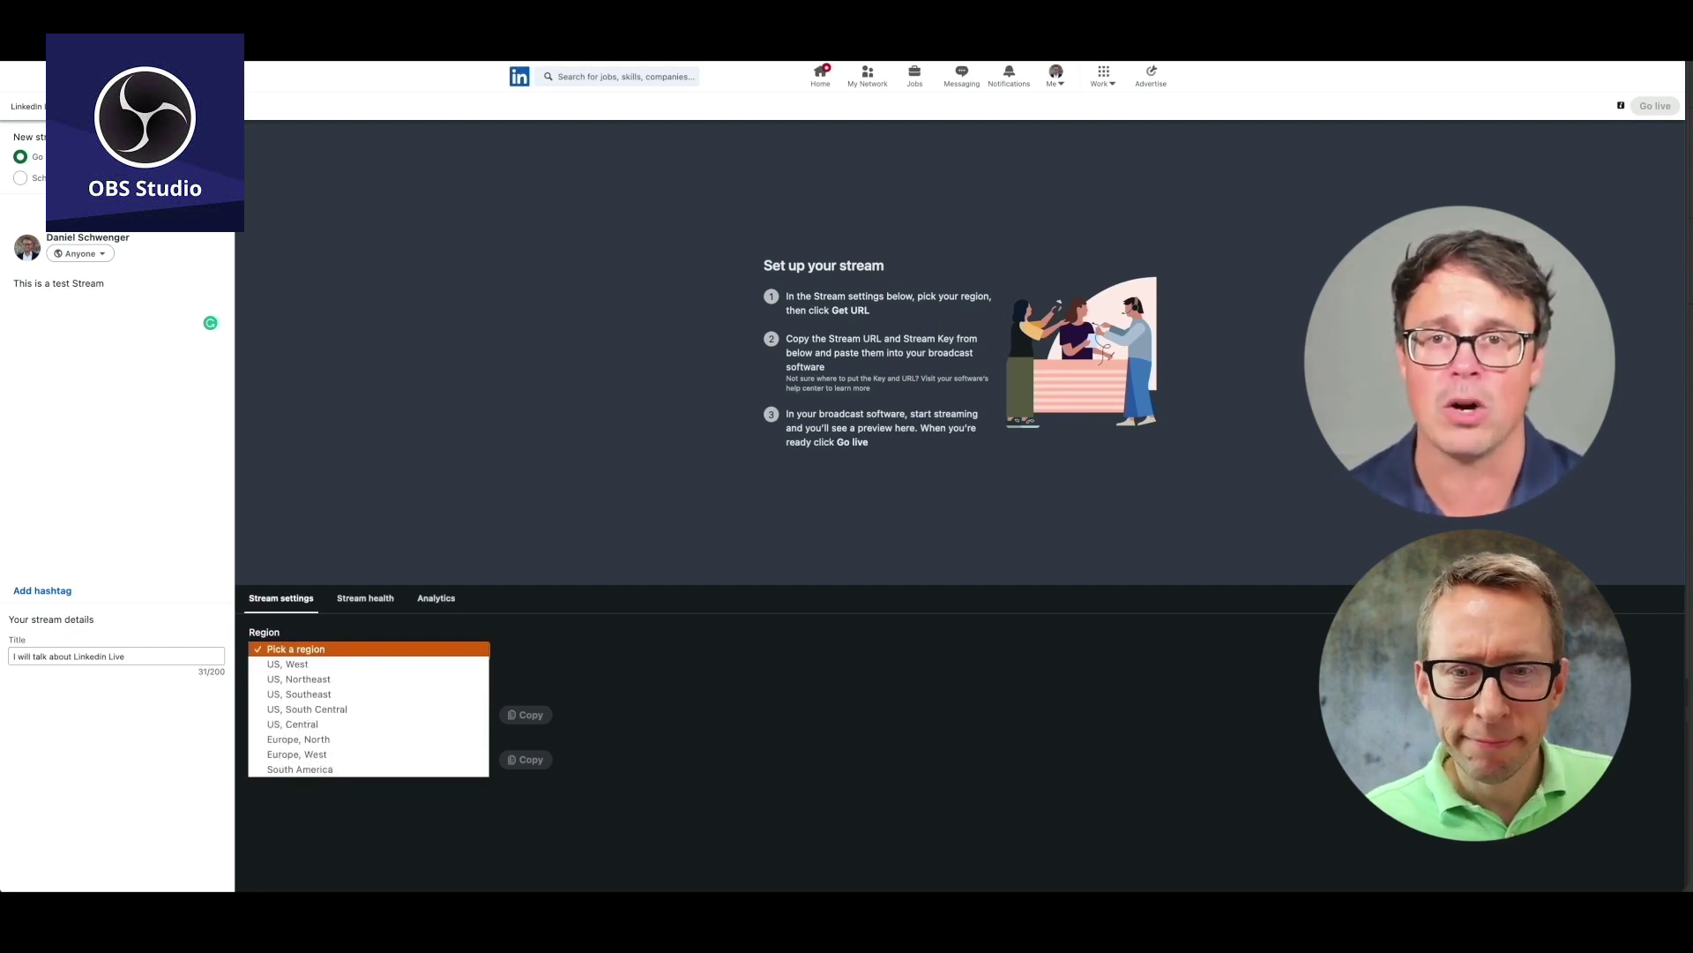
{"action": "left_click", "coordinate": [182, 741]}
{"action": "left_click", "coordinate": [304, 660]}
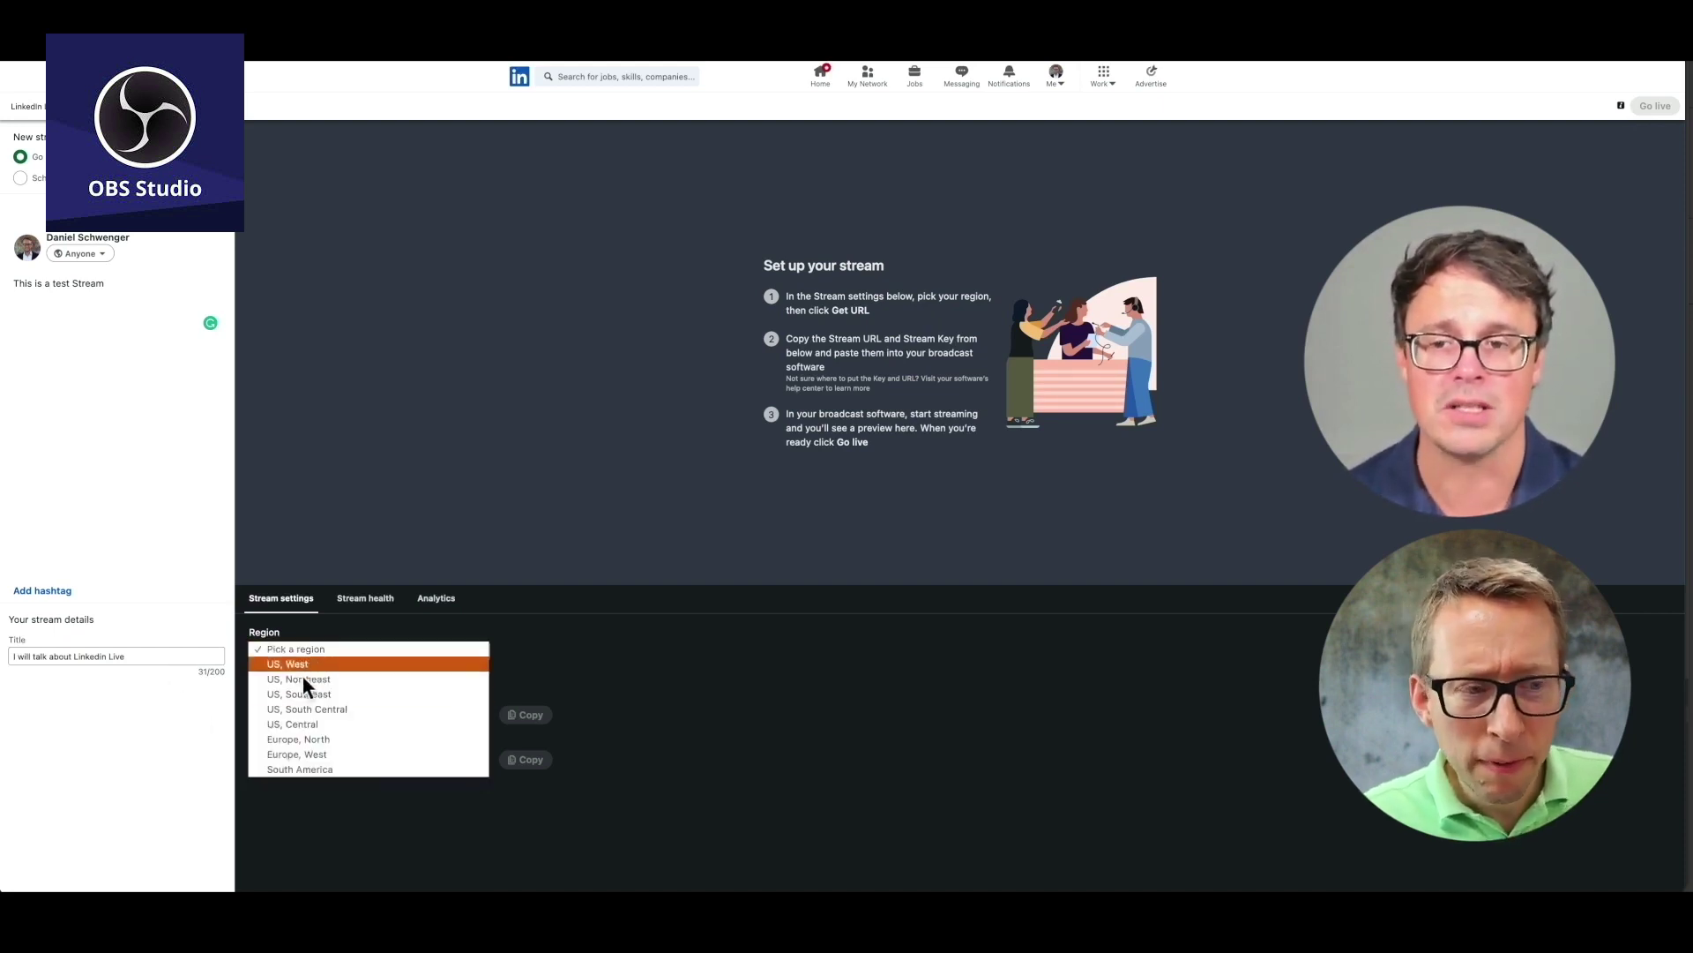
{"action": "left_click", "coordinate": [303, 761]}
{"action": "left_click", "coordinate": [277, 670]}
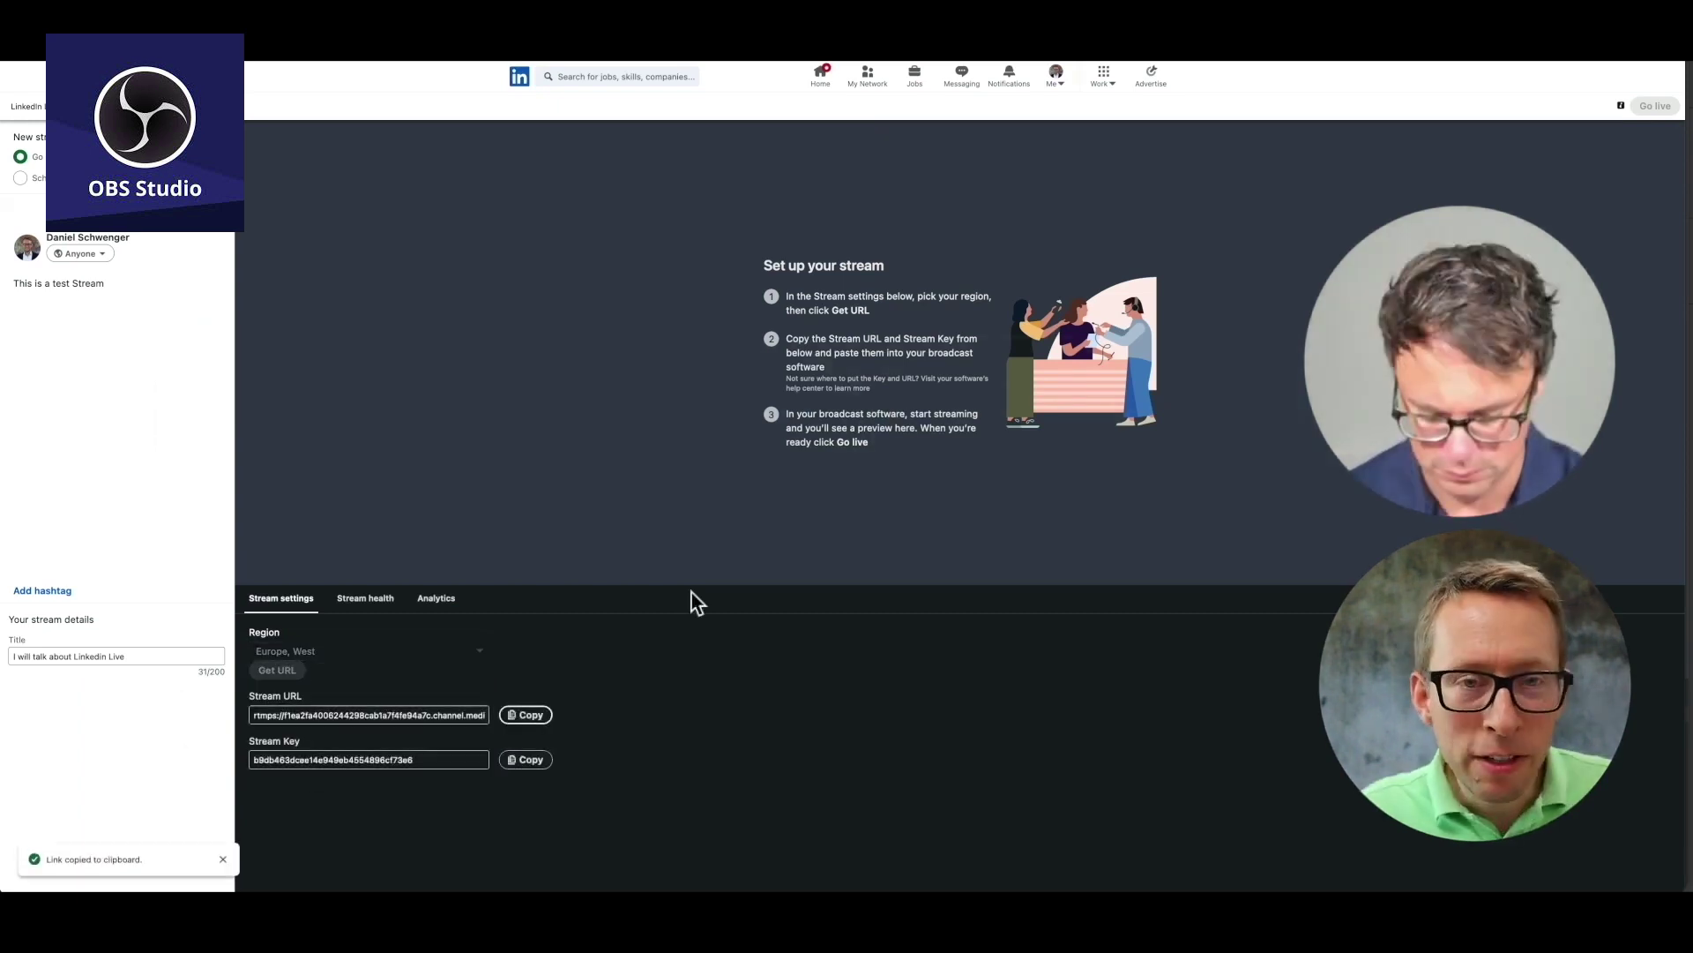
{"action": "double_click", "coordinate": [453, 764]}
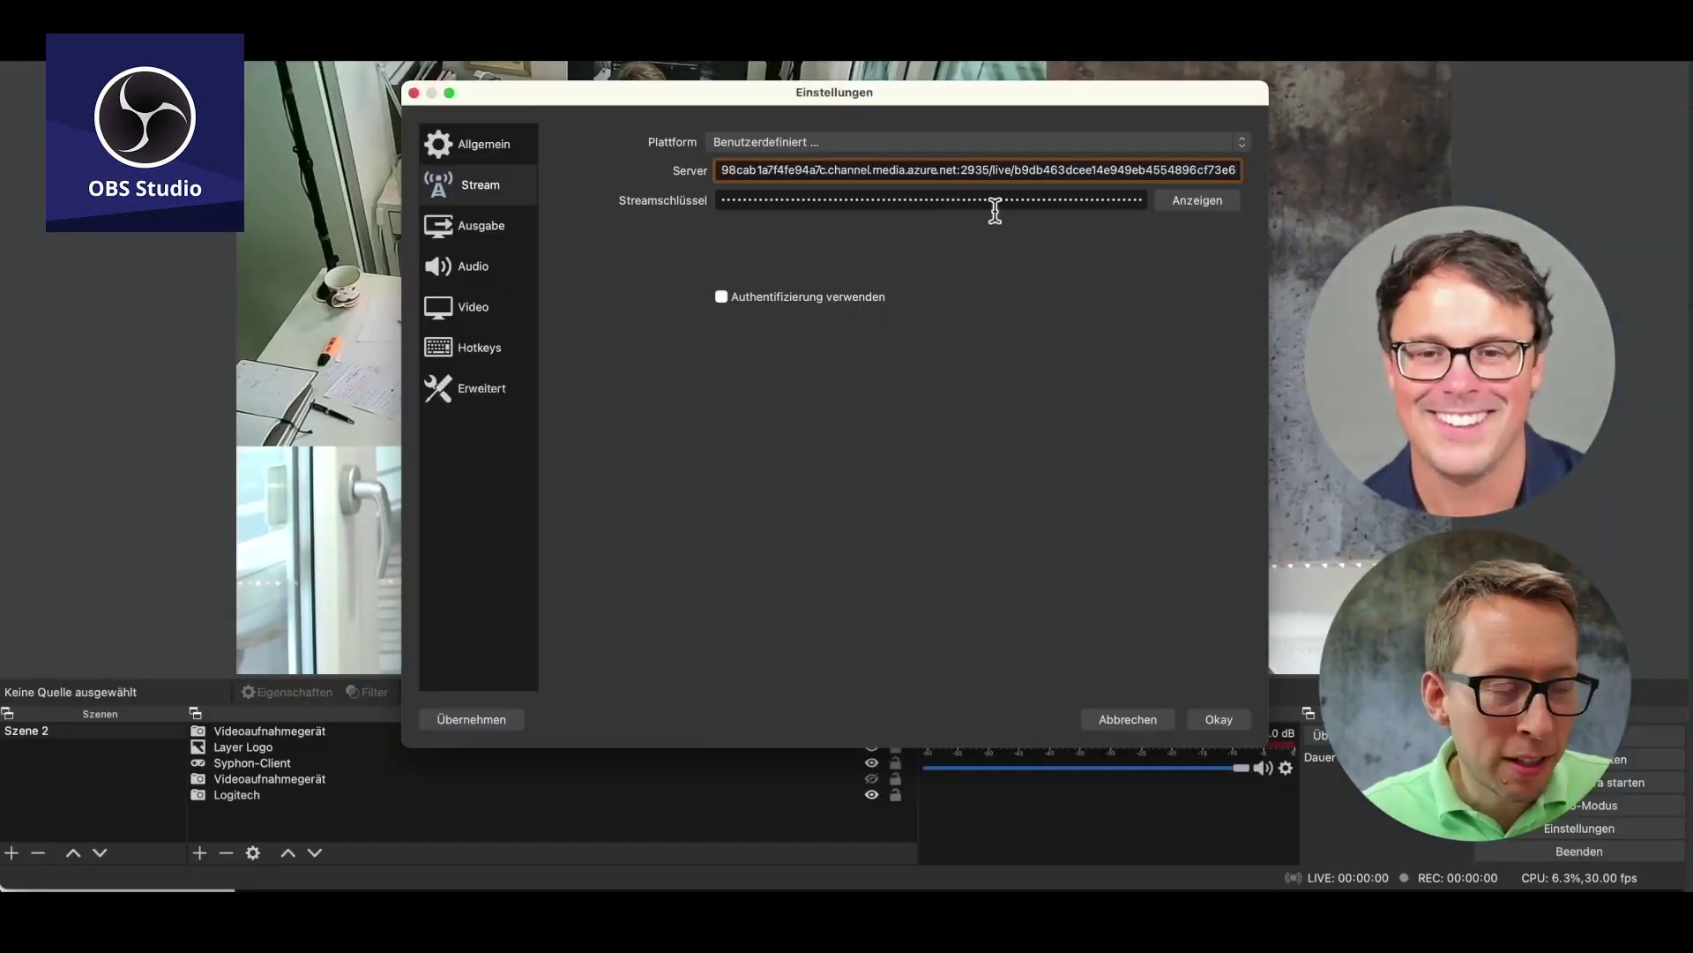
Paste the new LinkedIn key into OBS Streamschlüssel, save with Okay, and stop the stream.
{"action": "double_click", "coordinate": [995, 201]}
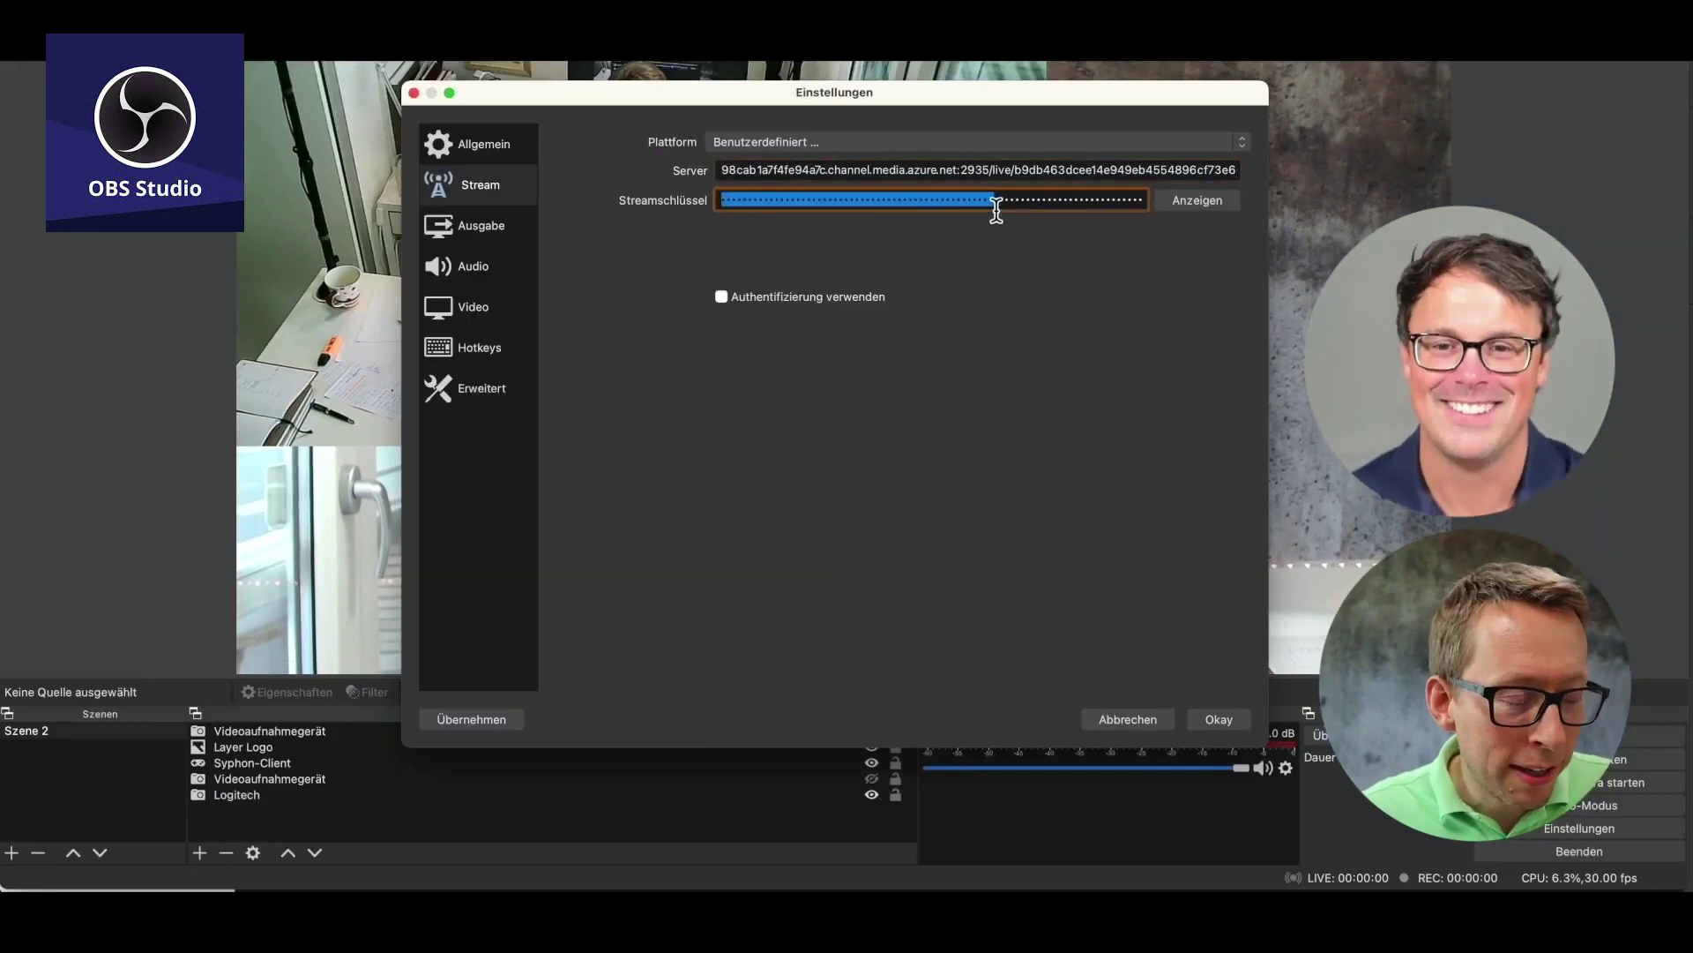
{"action": "key", "text": "super+v"}
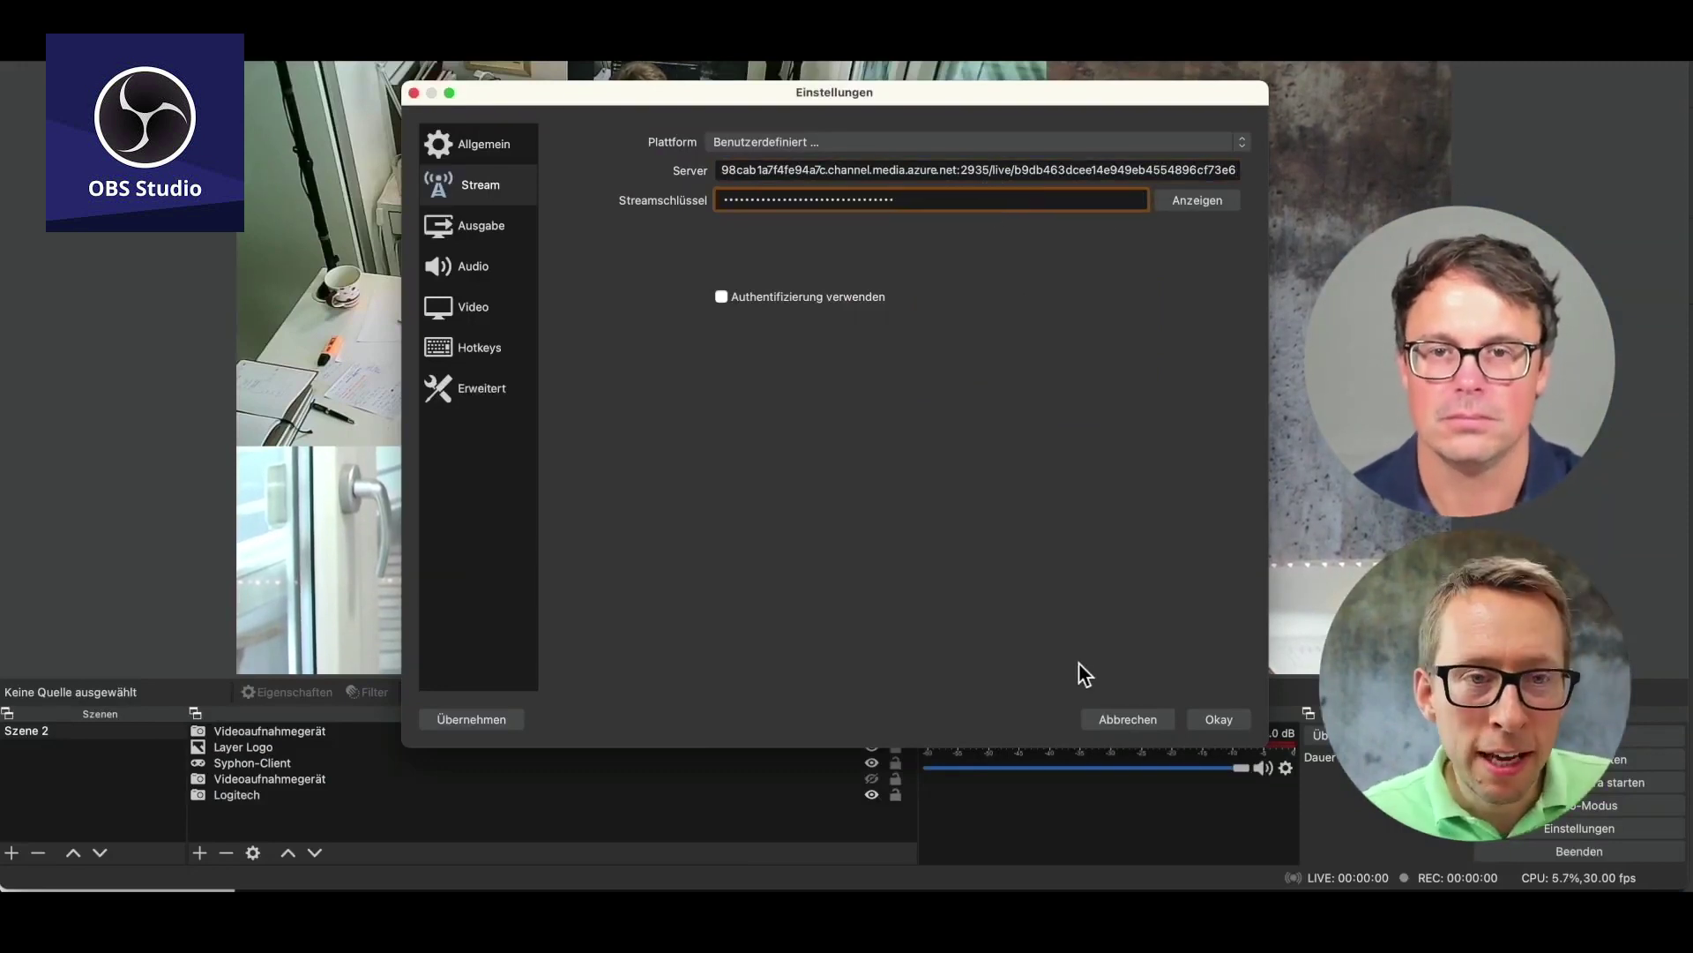
{"action": "left_click", "coordinate": [1217, 720]}
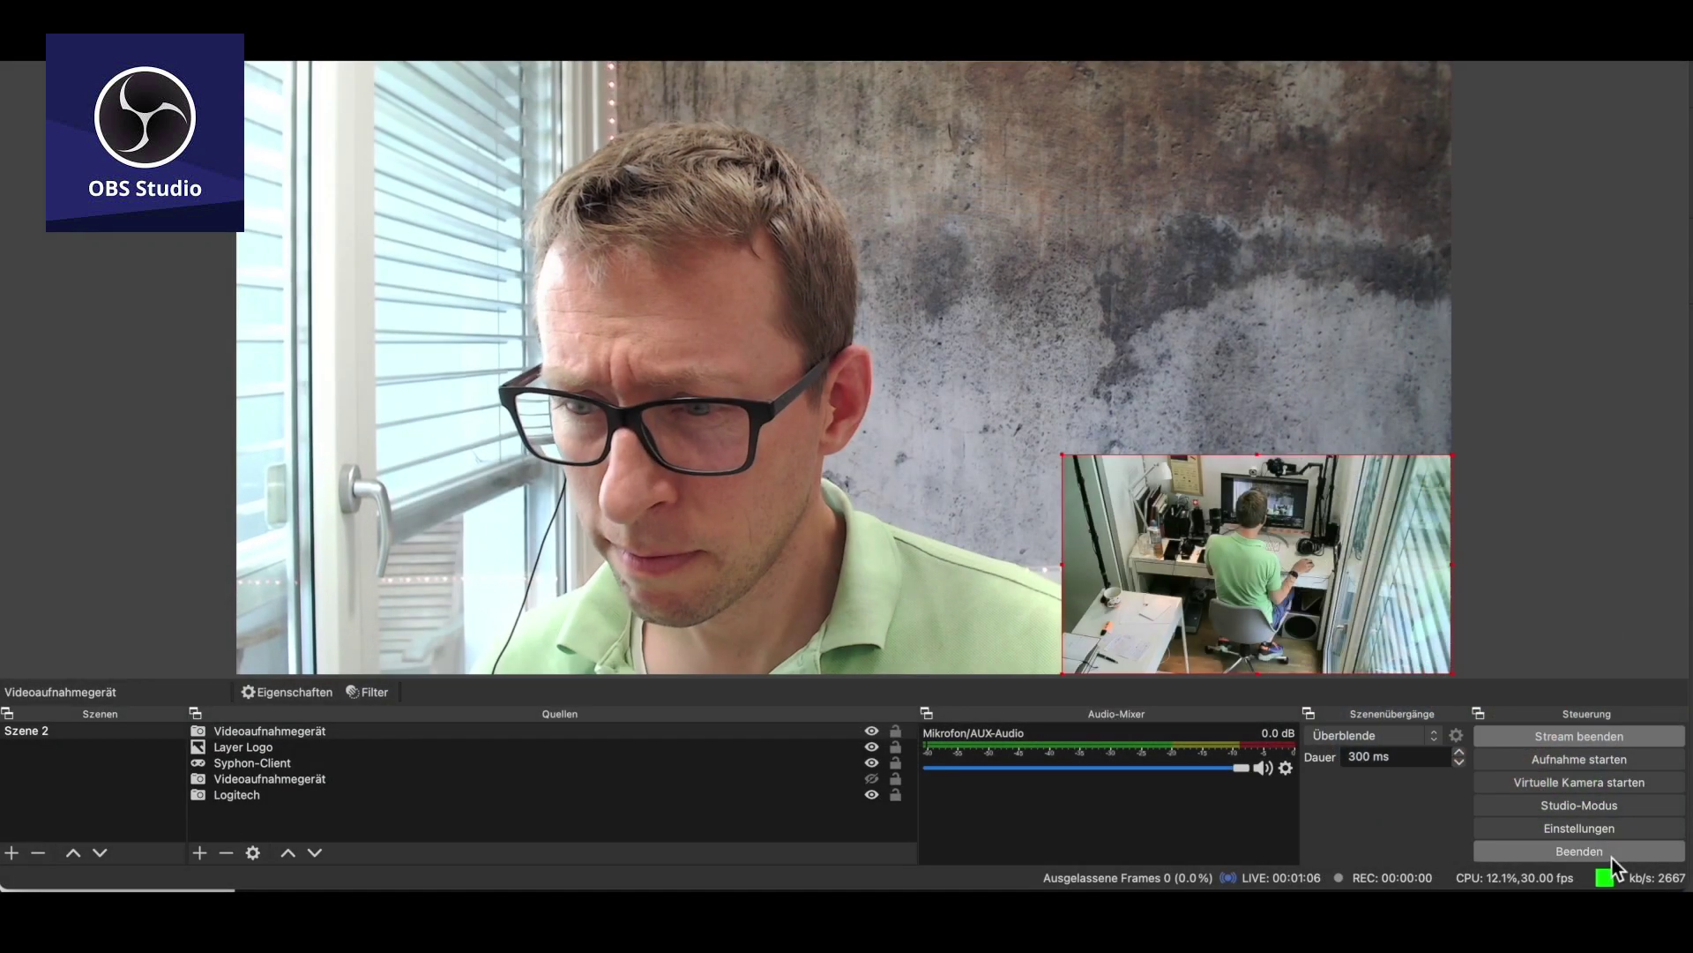
{"action": "left_click", "coordinate": [1586, 737]}
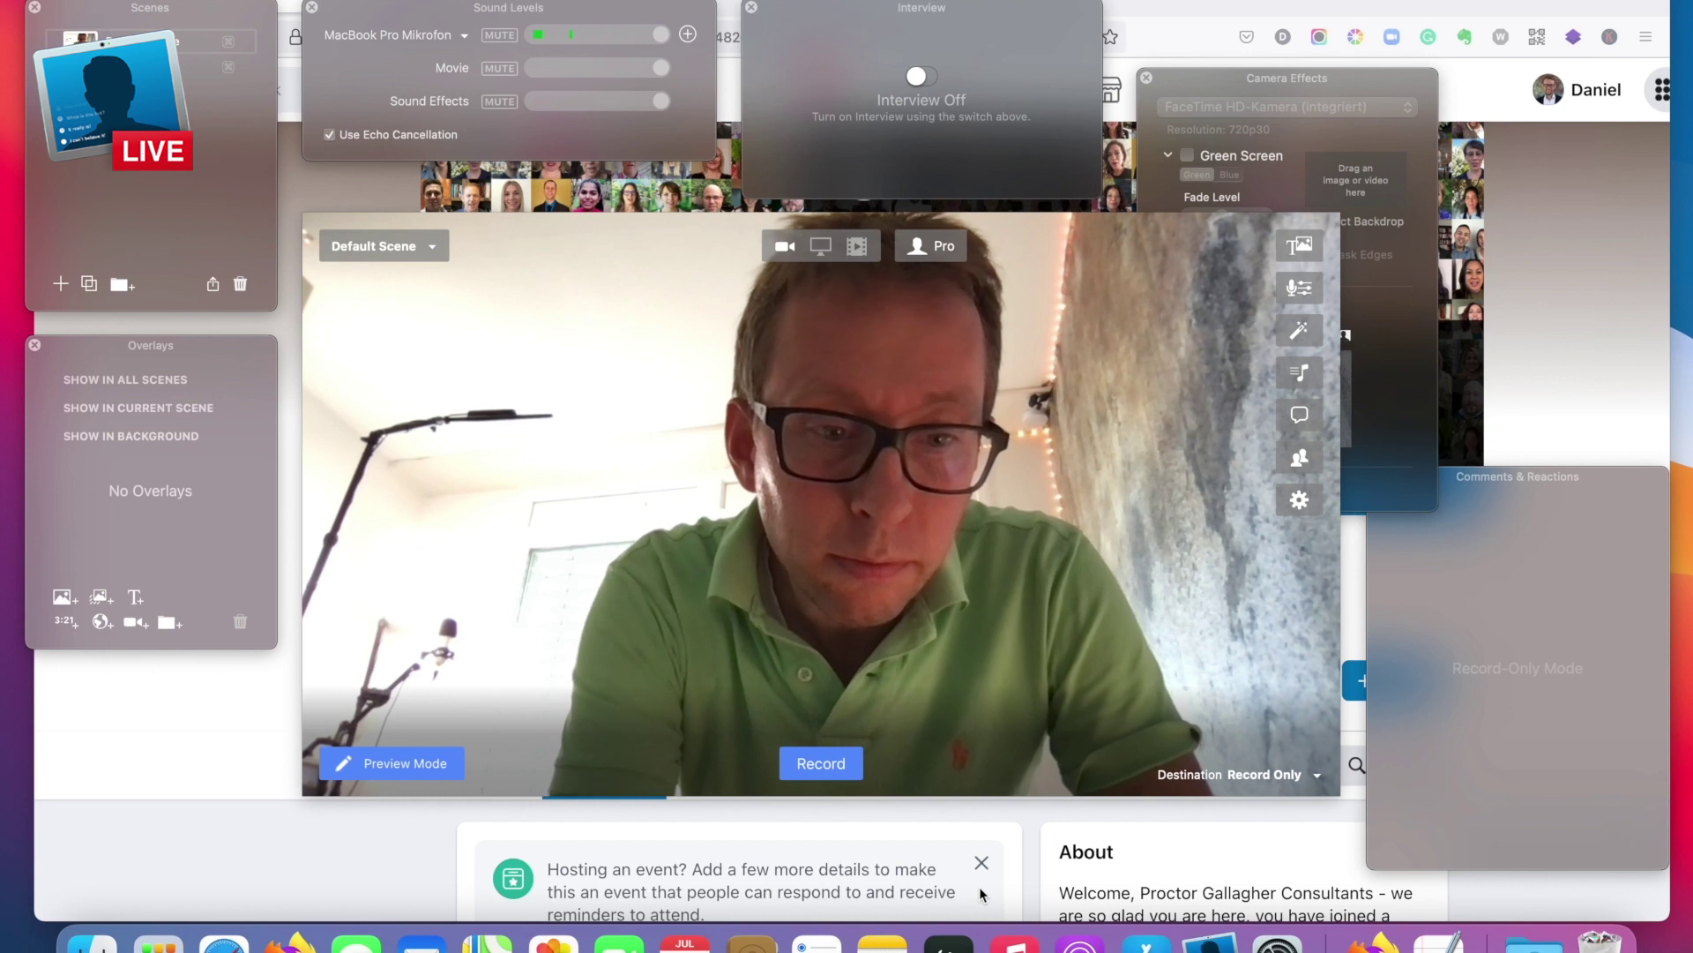
Set Ecamm Live's destination to LinkedIn, start login as My Profile, then cancel sign-in.
{"action": "mouse_move", "coordinate": [1235, 671]}
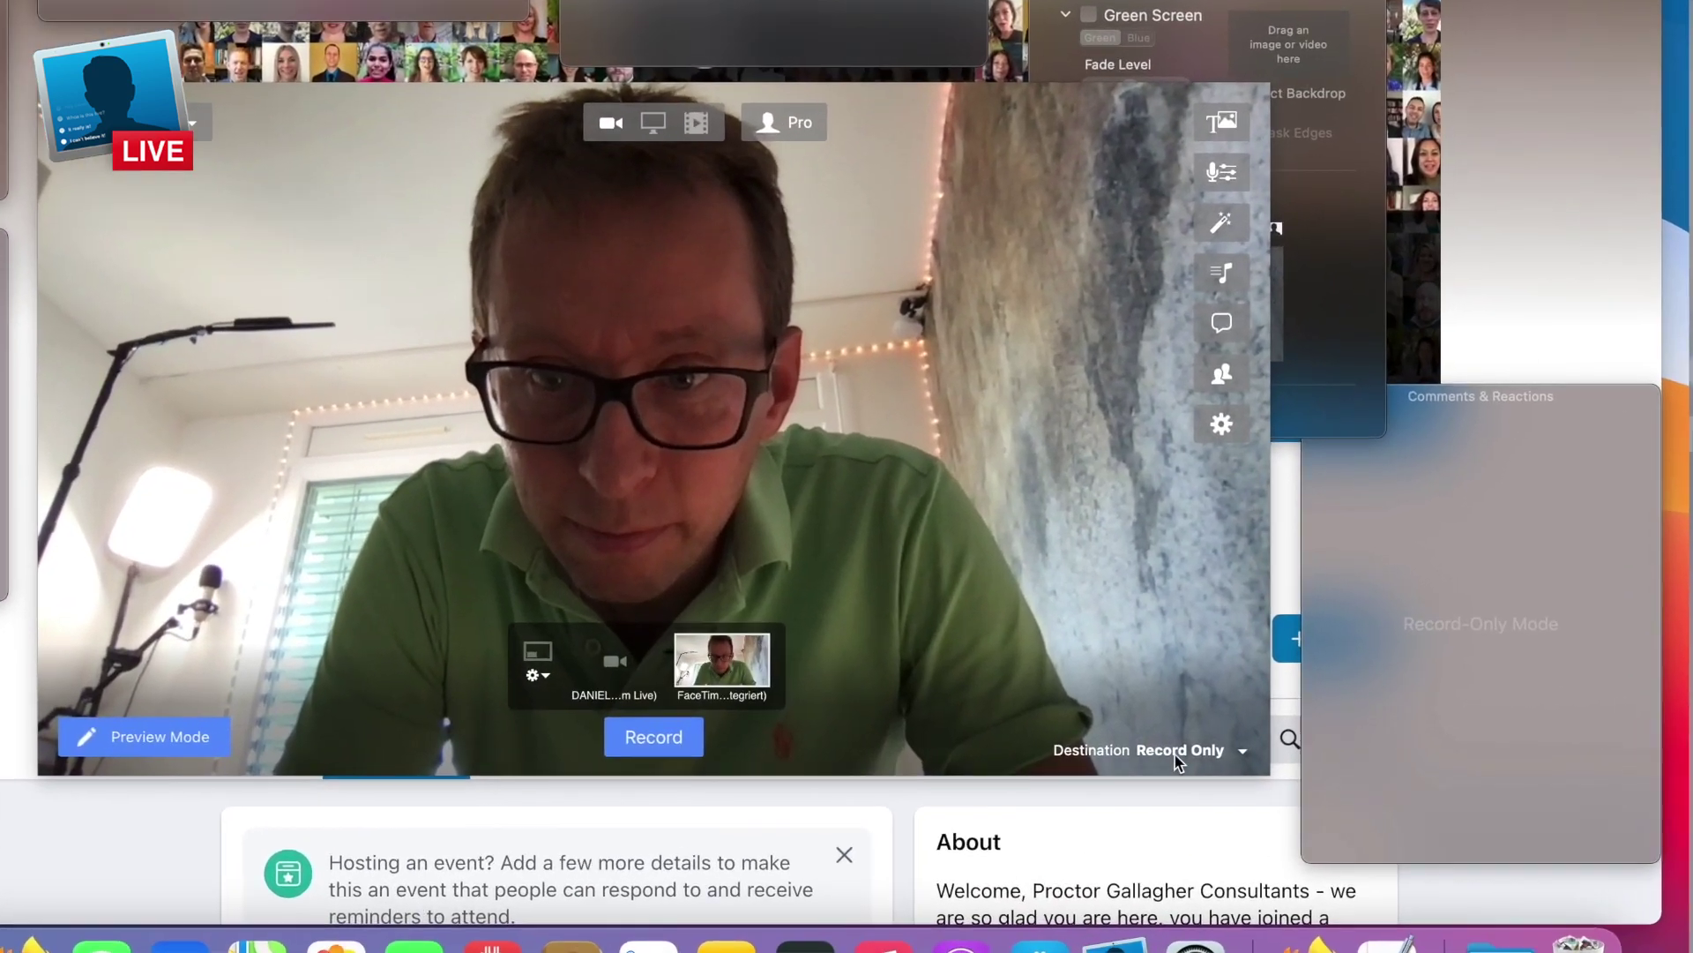
{"action": "left_click", "coordinate": [1215, 747]}
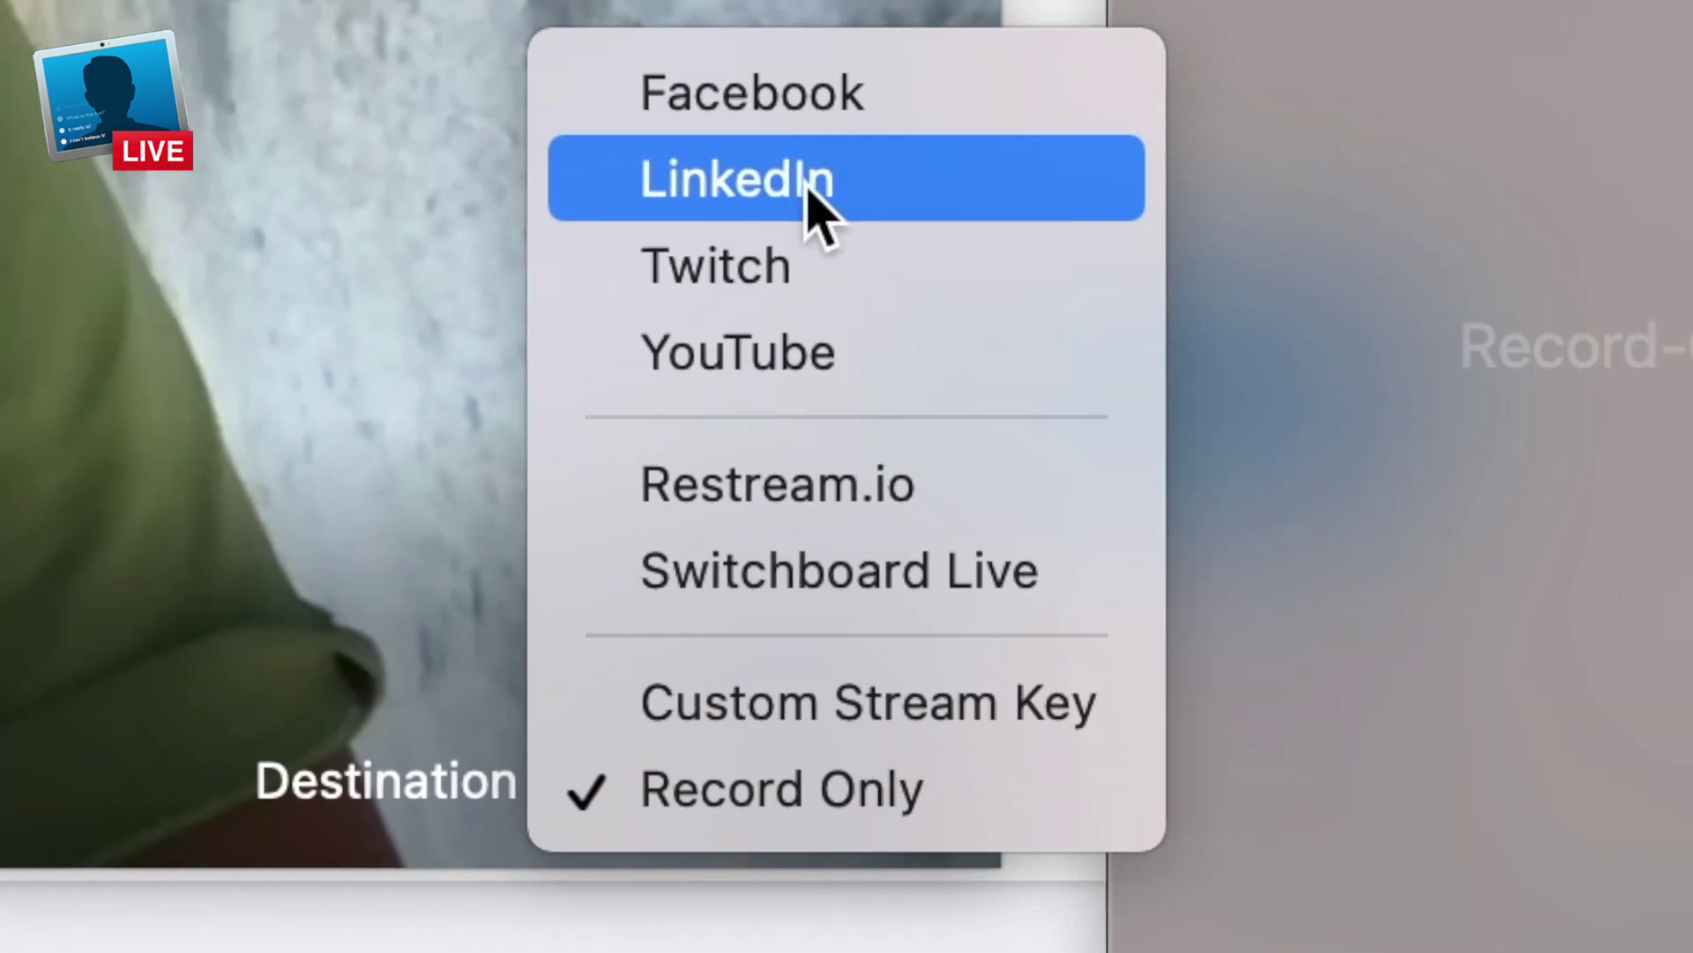
{"action": "left_click", "coordinate": [882, 247]}
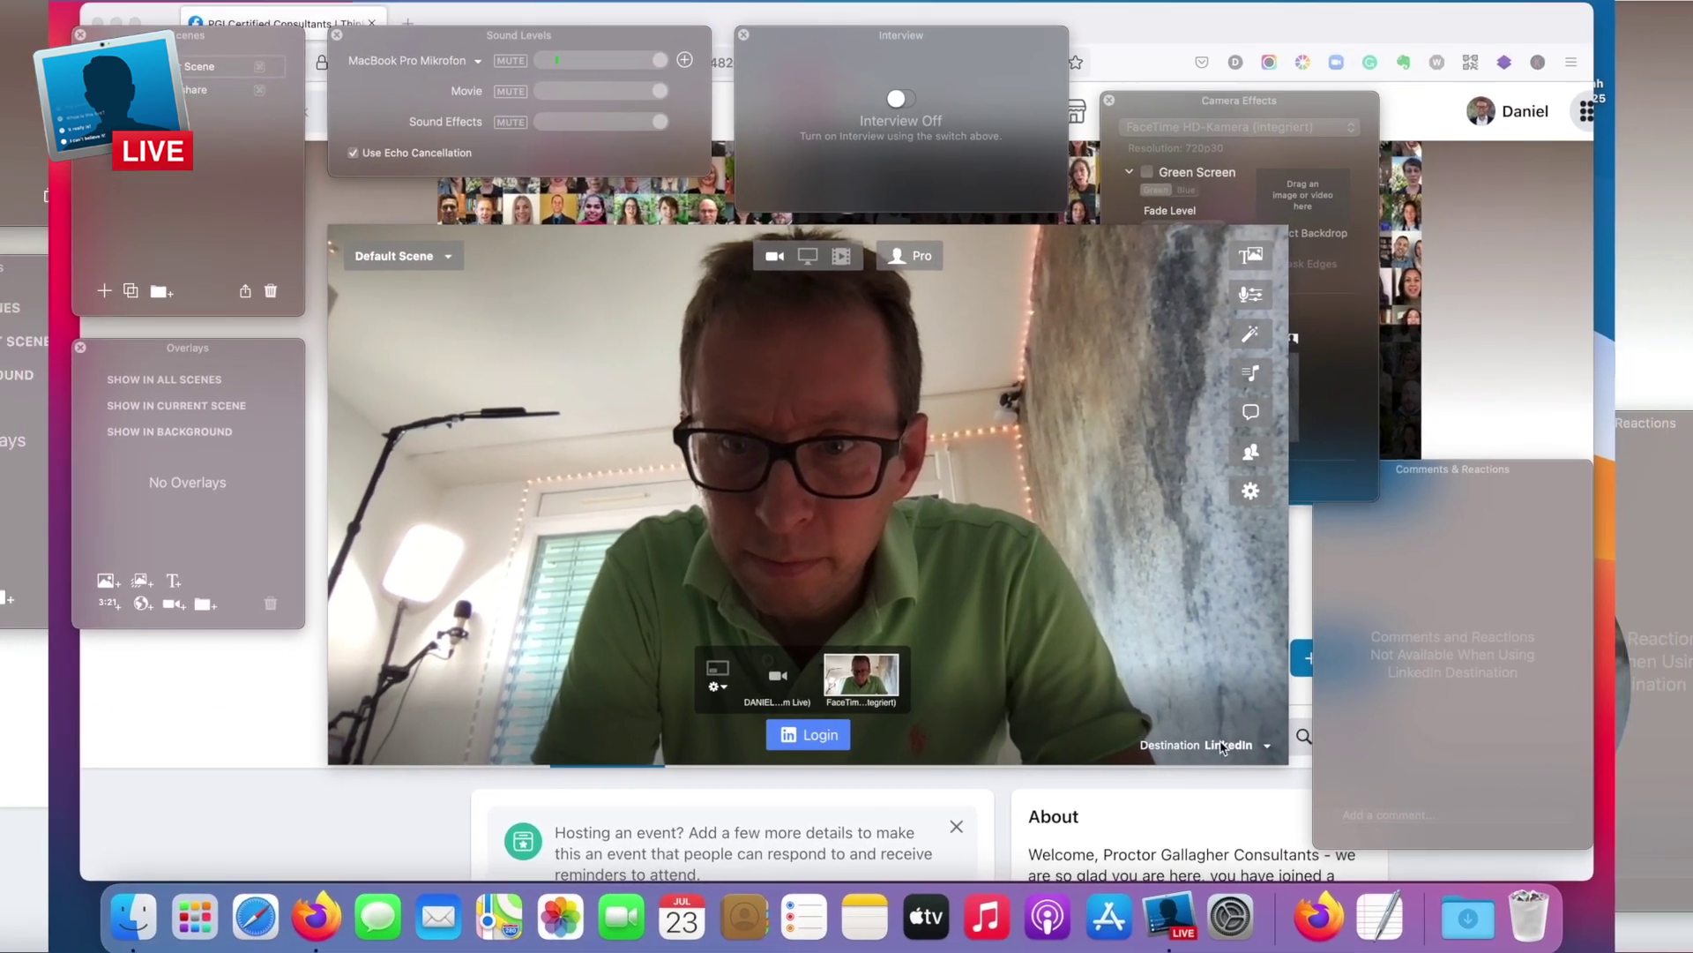
{"action": "left_click", "coordinate": [406, 735]}
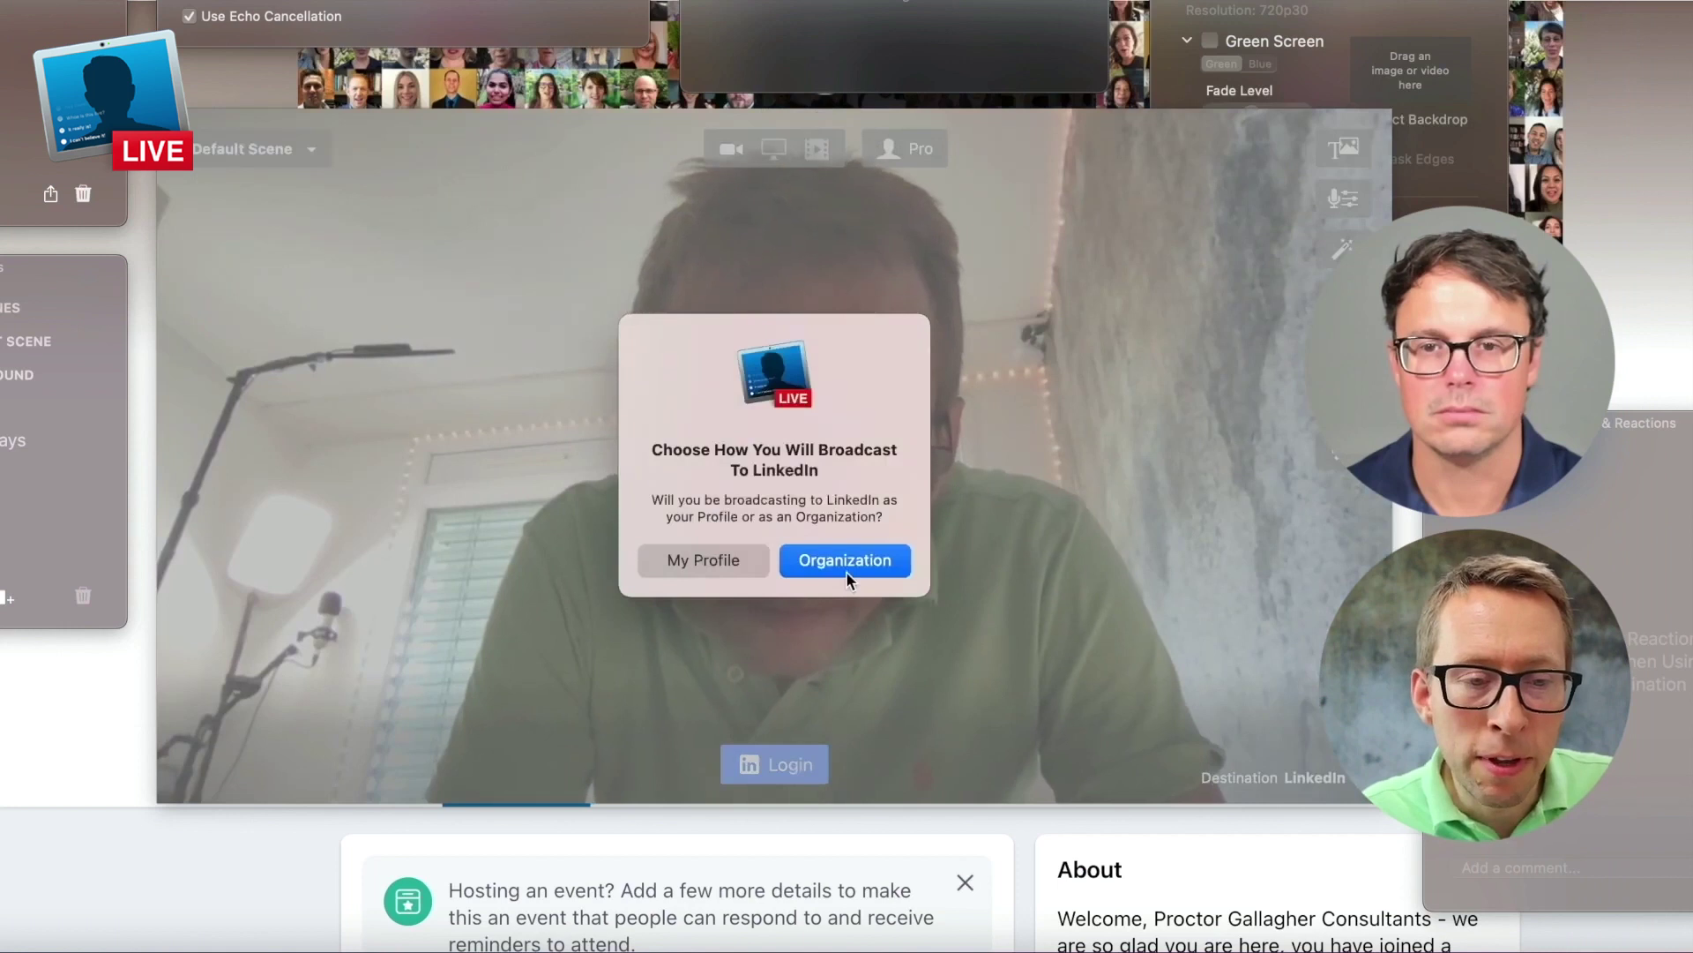
{"action": "left_click", "coordinate": [727, 562]}
{"action": "left_click", "coordinate": [727, 561]}
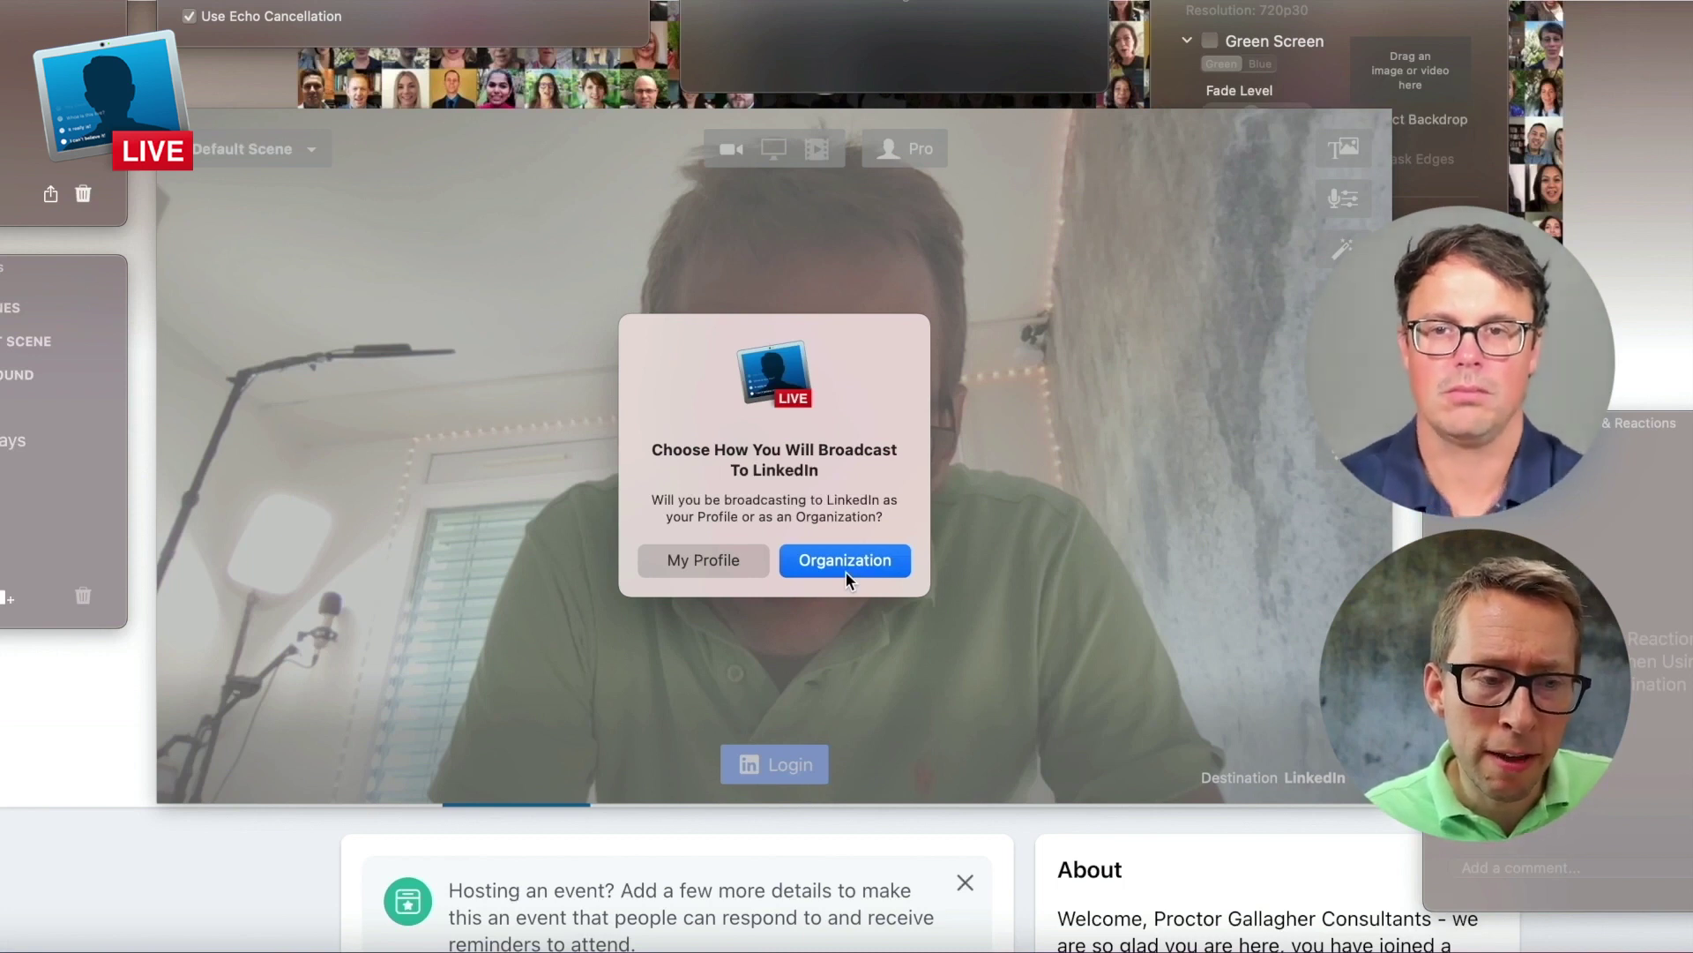
Sign in to LinkedIn as My Profile with the account e-mail and submit the verification code.
{"action": "left_click", "coordinate": [727, 561]}
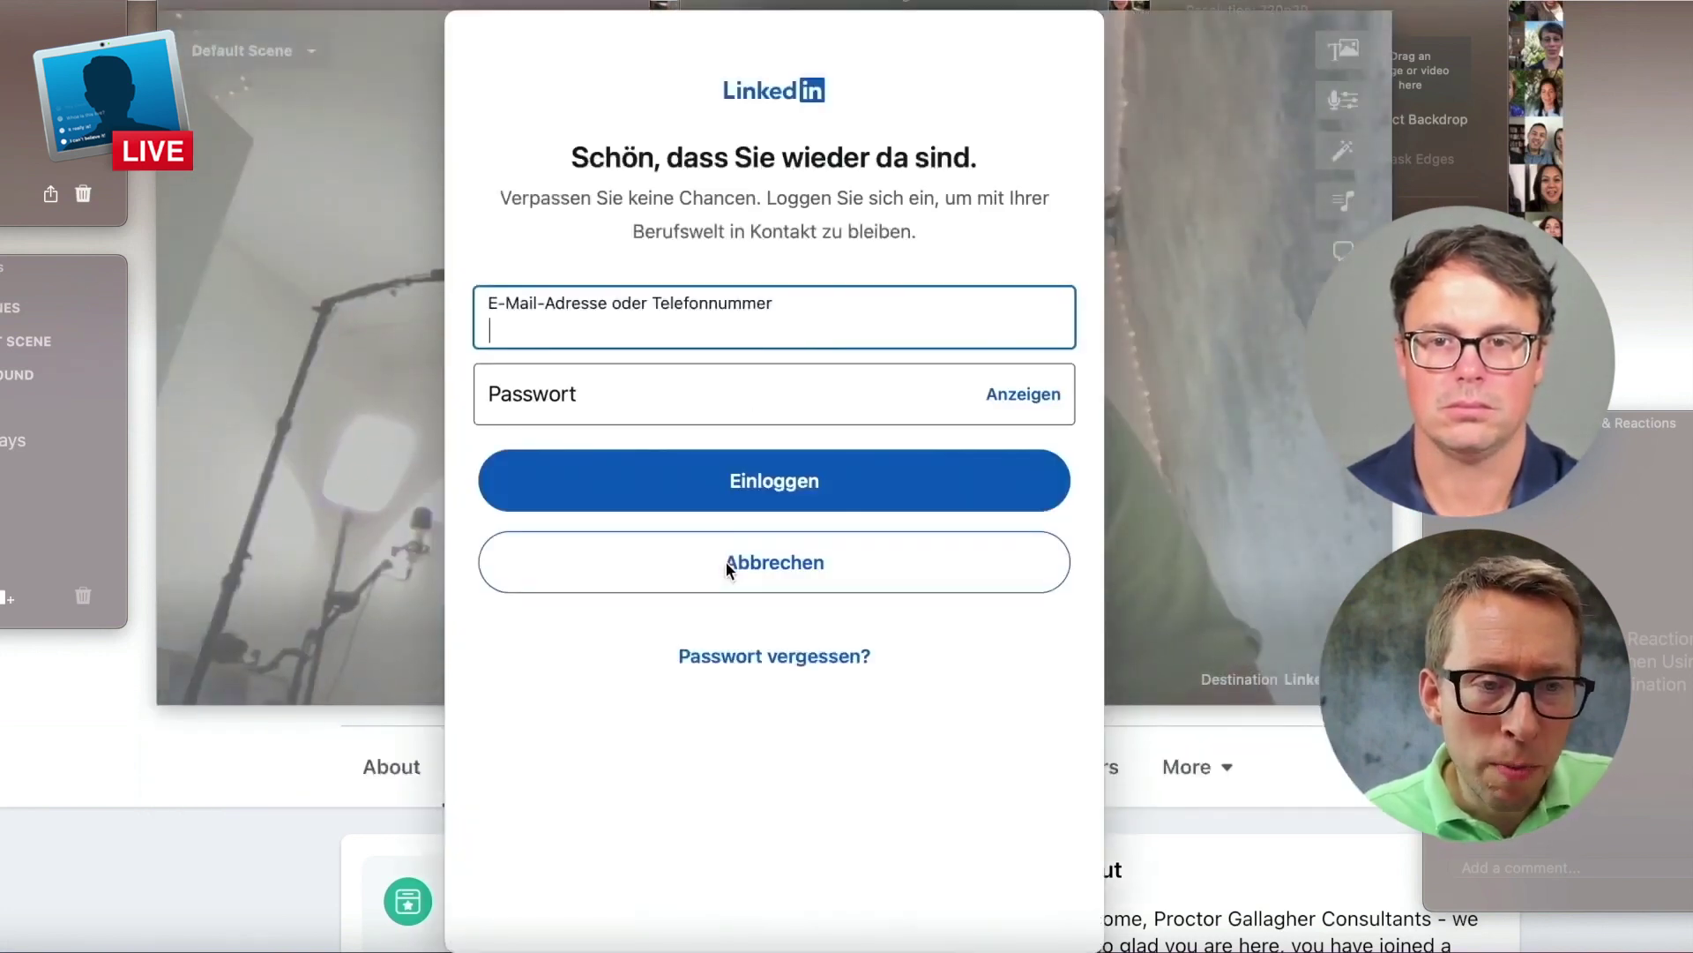
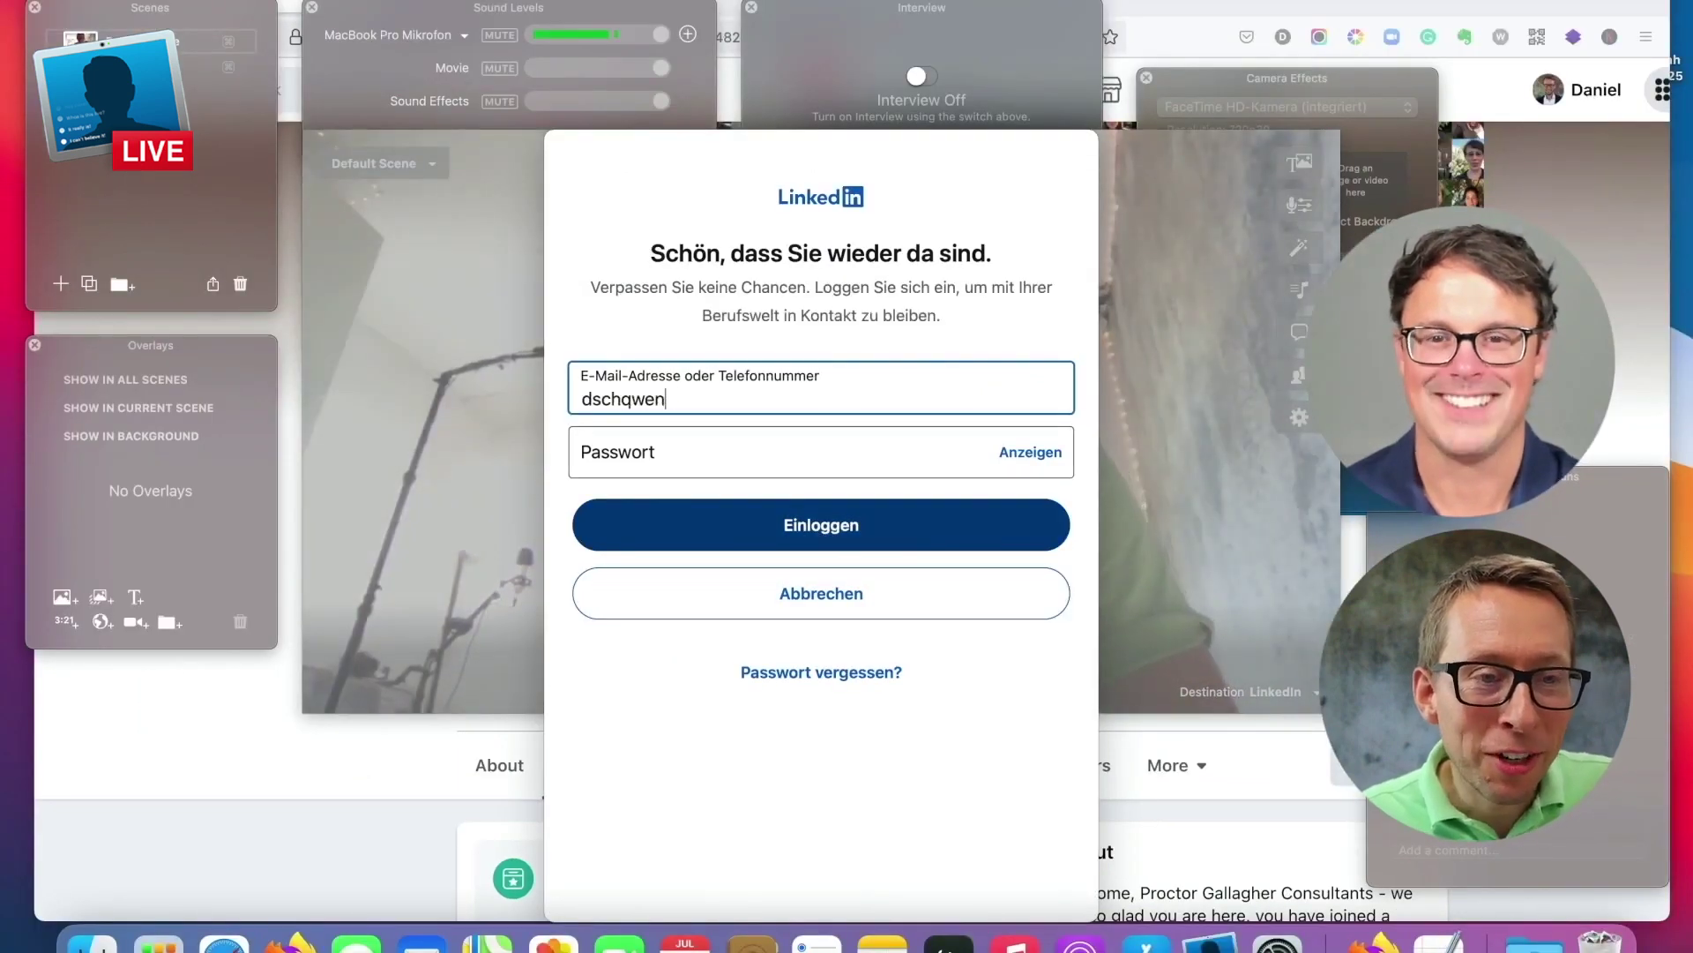
{"action": "key", "text": "BackSpace"}
{"action": "key", "text": "BackSpace"}
{"action": "key", "text": "BackSpace"}
{"action": "key", "text": "BackSpace"}
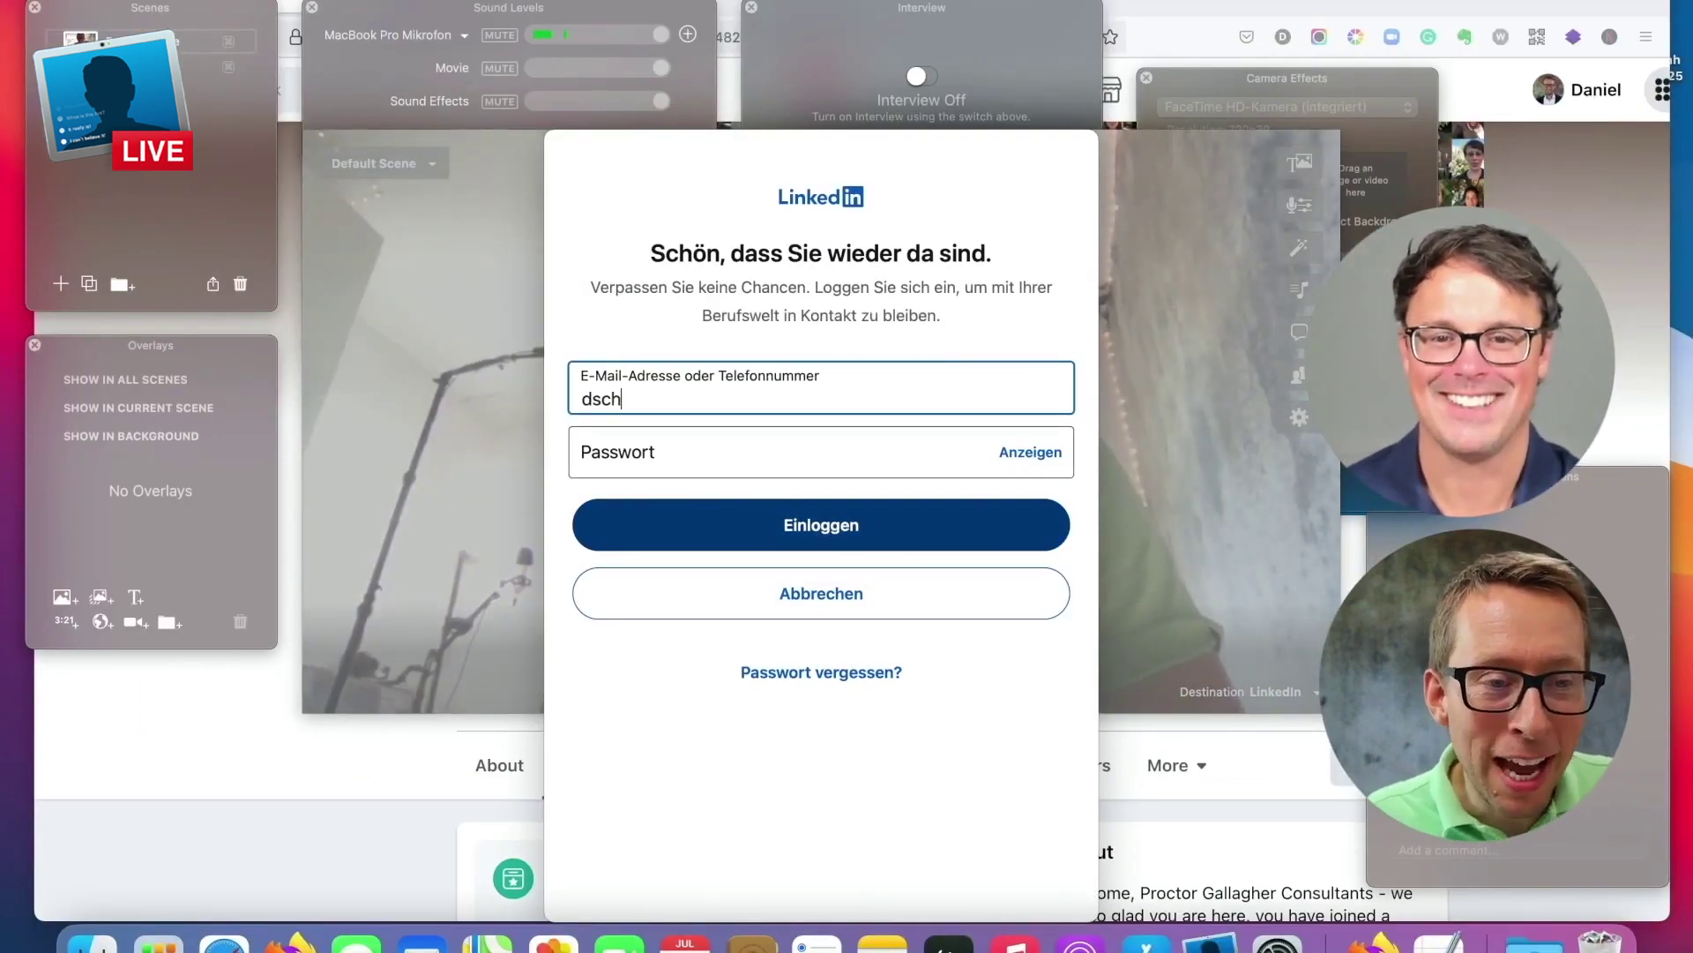
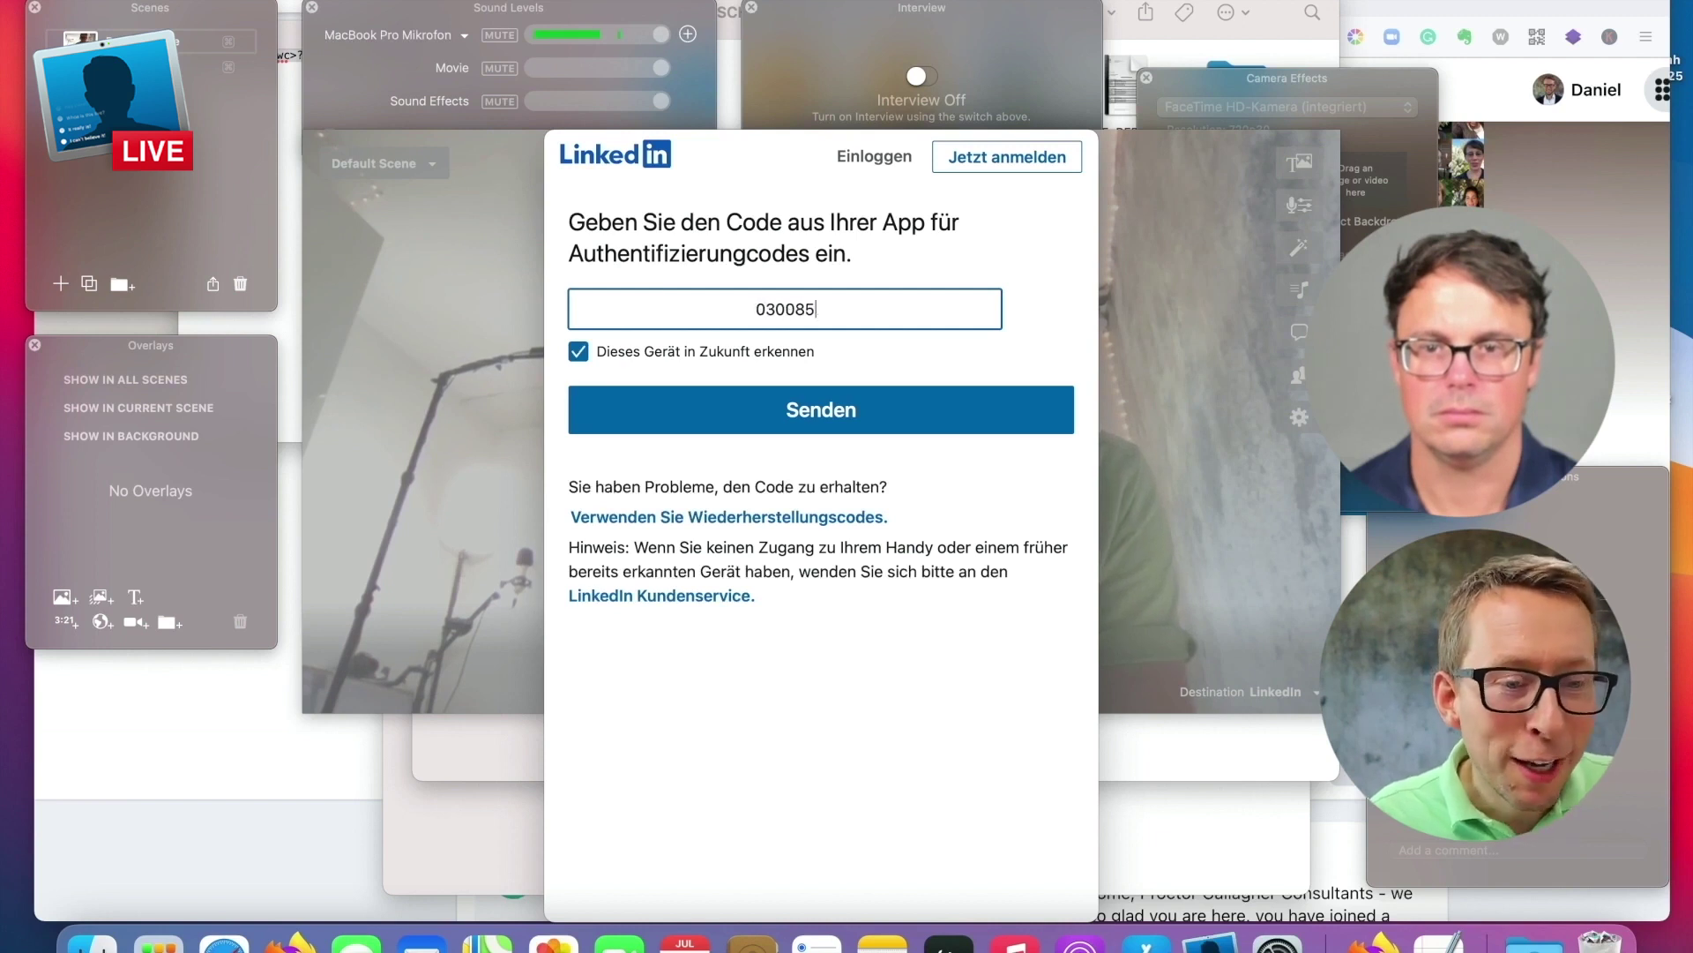
{"action": "left_click", "coordinate": [854, 416]}
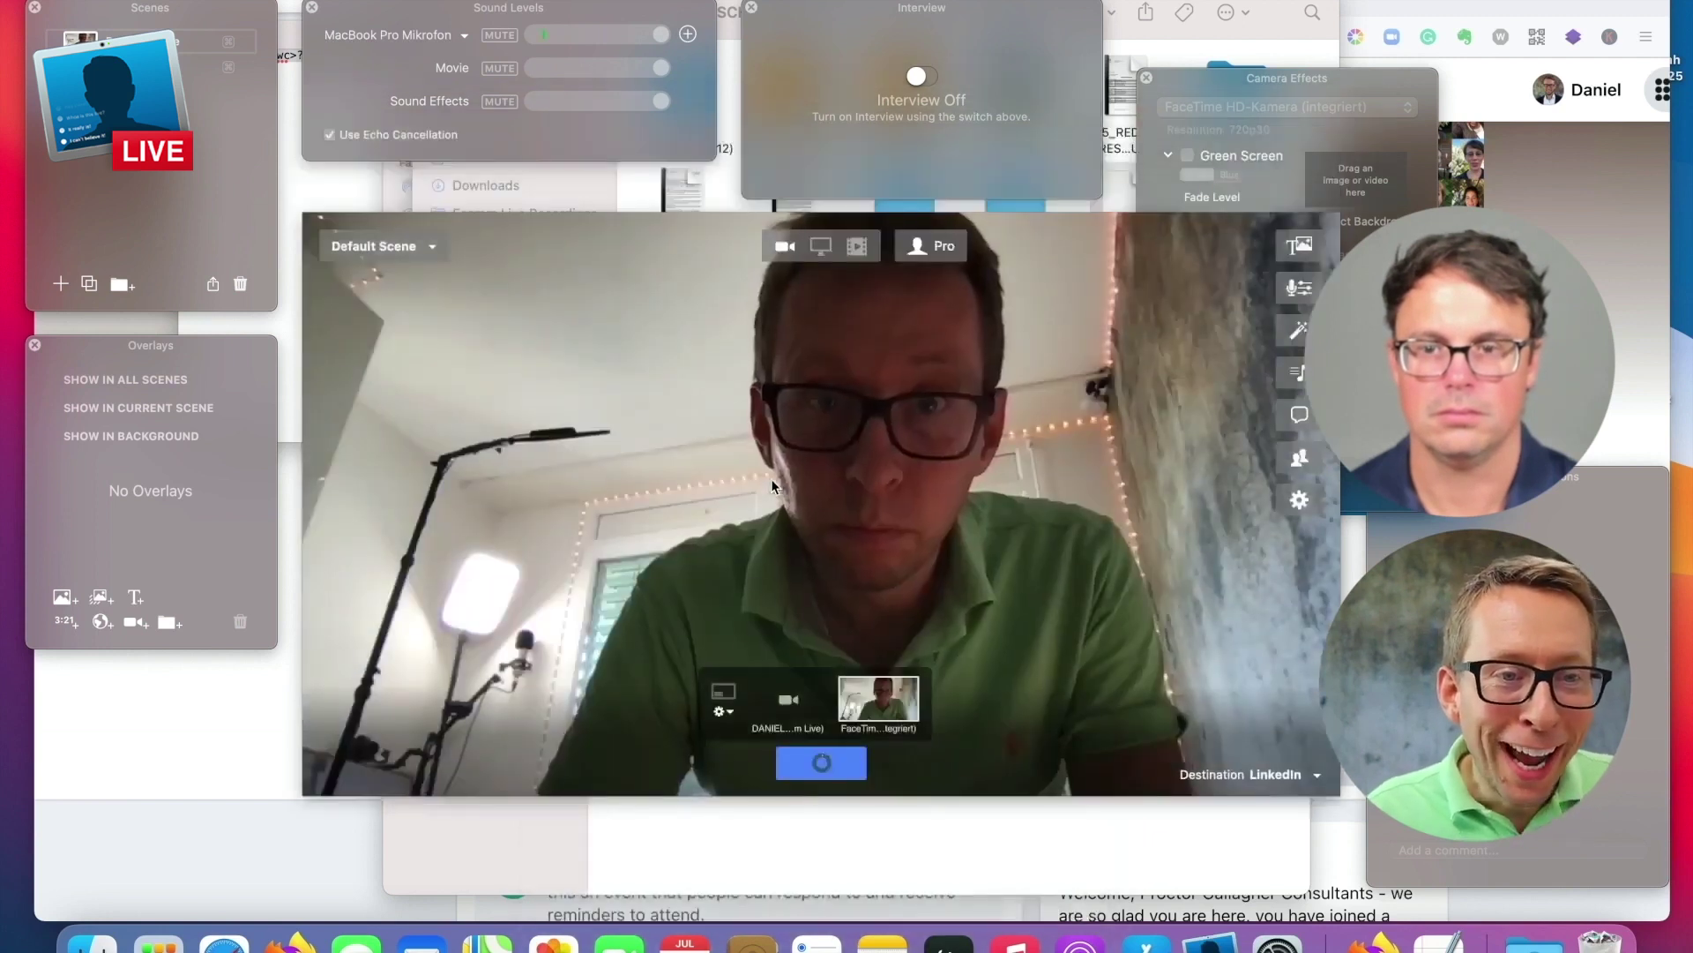